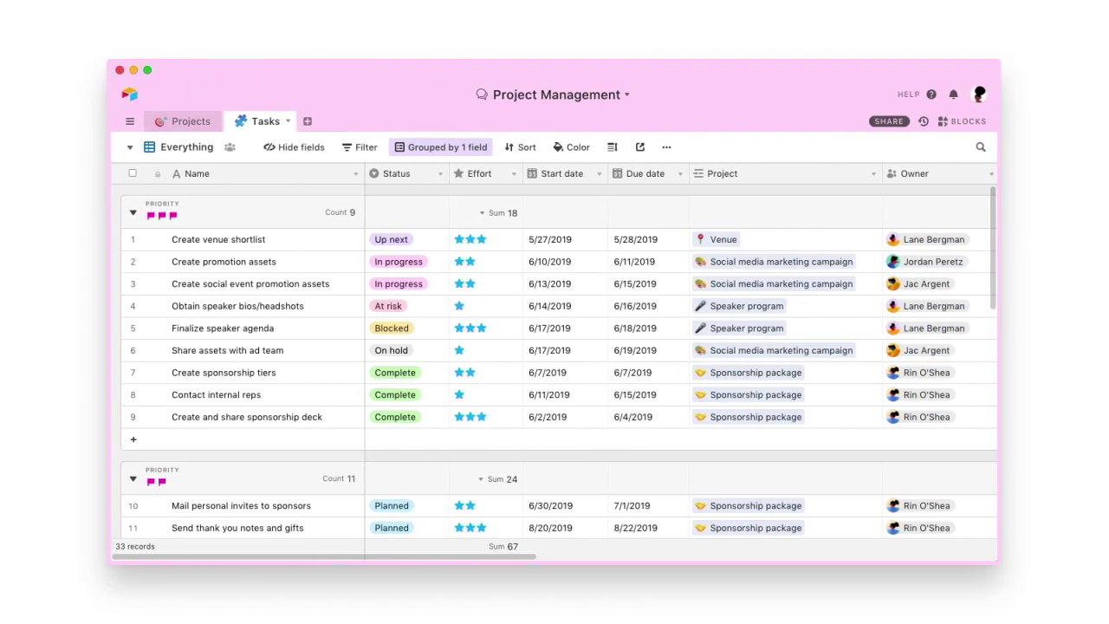
- Open the Production Timelines view and set the status of the "Approve copy" task to In progress in its expanded record
click(129, 148)
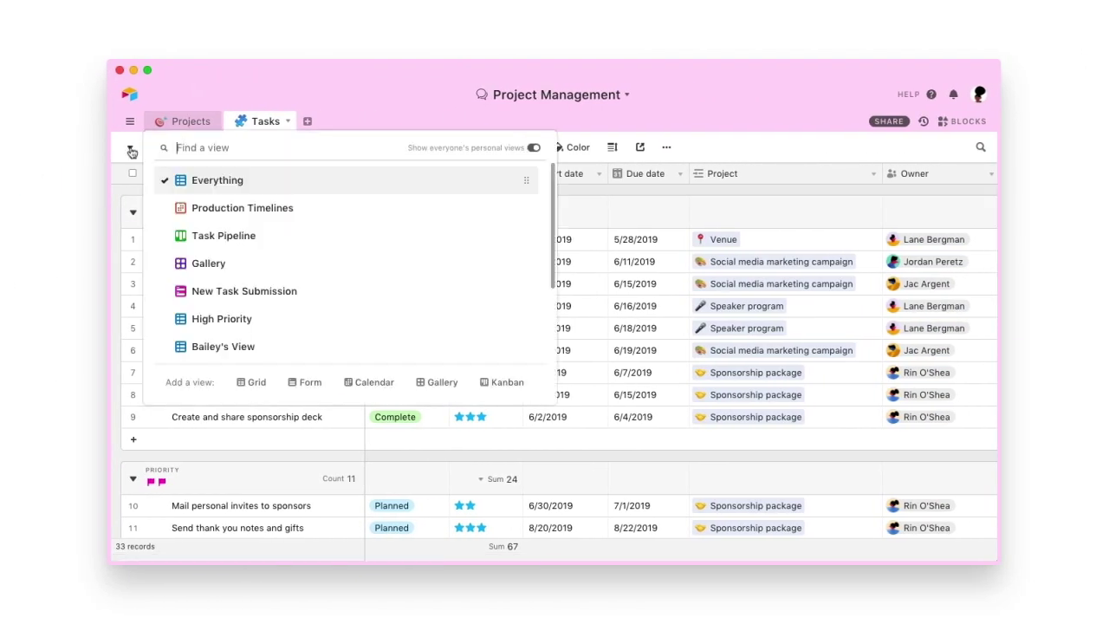
click(170, 215)
click(265, 416)
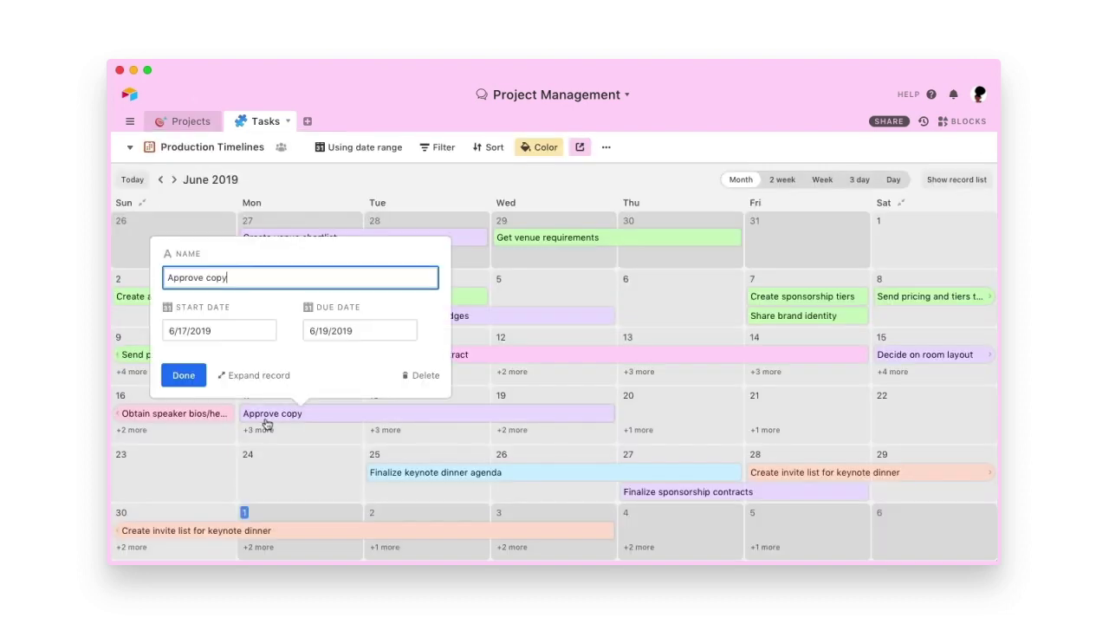
click(249, 375)
scroll(384, 387, down, 5)
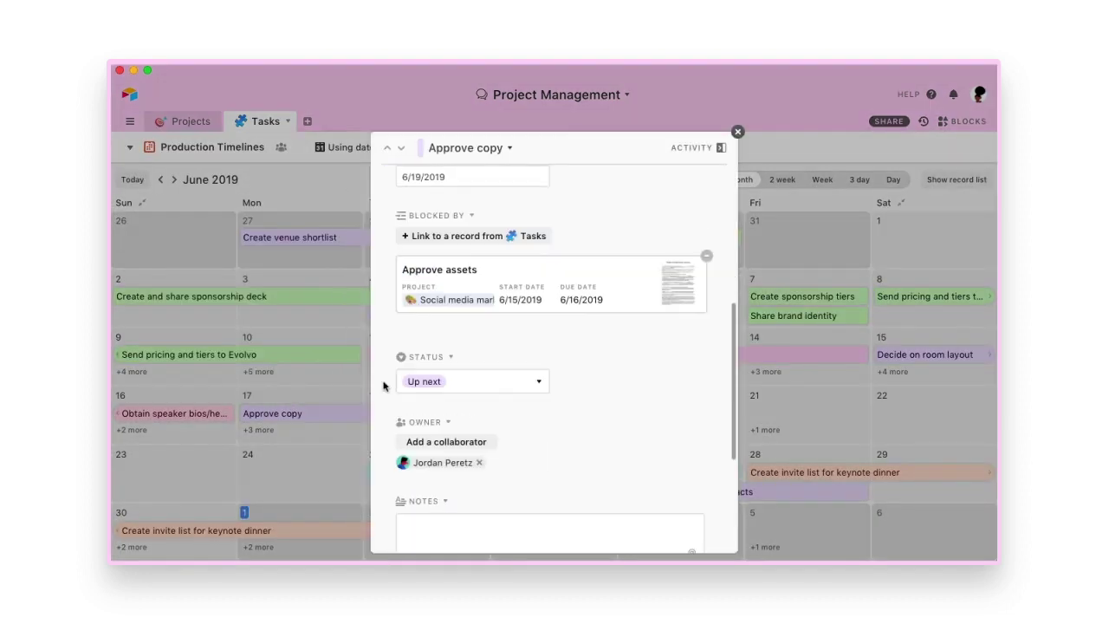
click(451, 381)
click(436, 308)
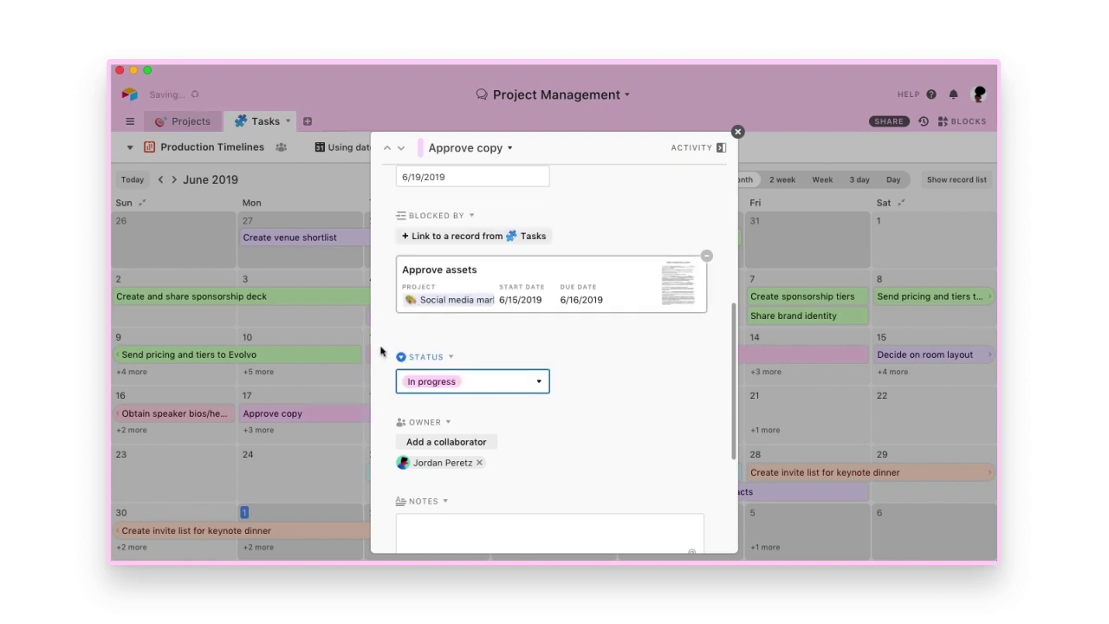
click(321, 379)
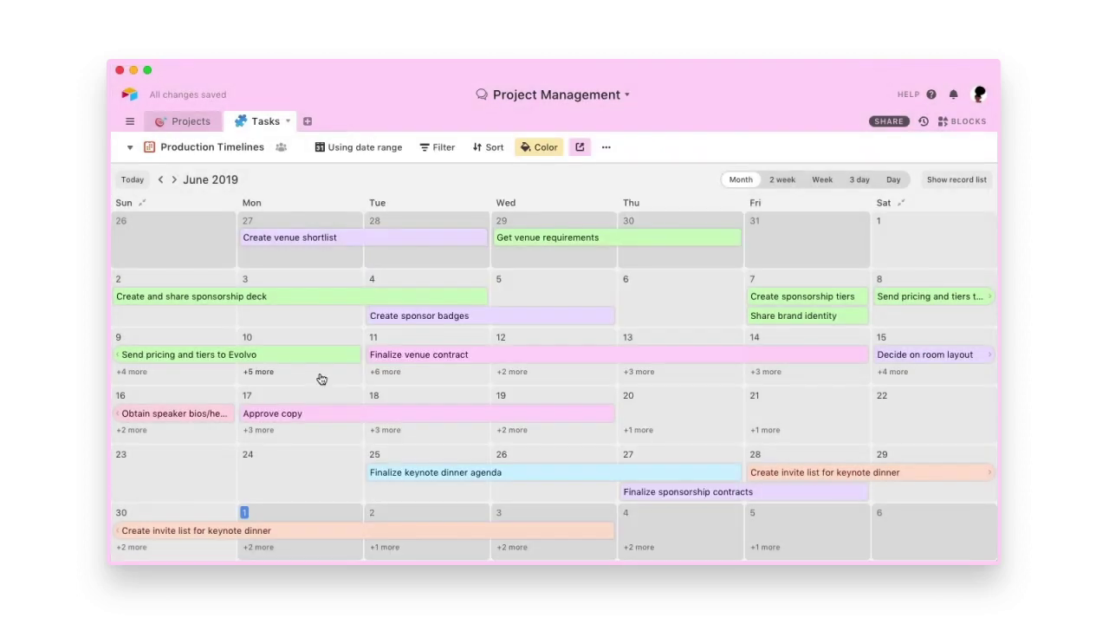
- Switch to the Task Pipeline view and move the first Up next card to the In progress stack
click(164, 148)
click(178, 229)
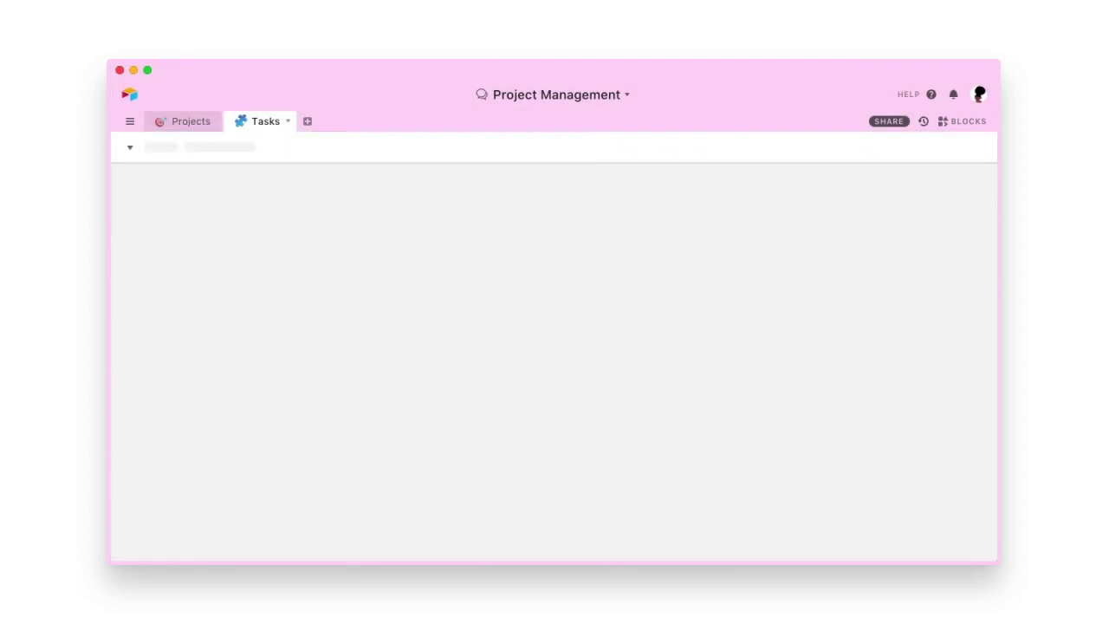
drag(433, 221, 604, 238)
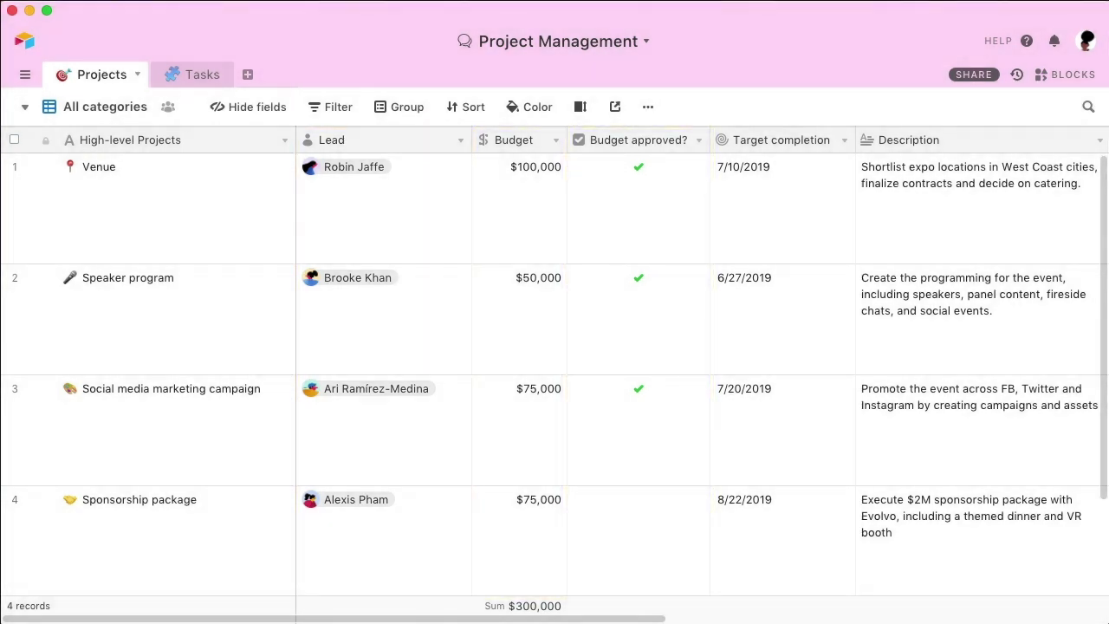
- In the Tasks table, link "Create venue shortlist" to the Venue project and view the linked project record
click(185, 76)
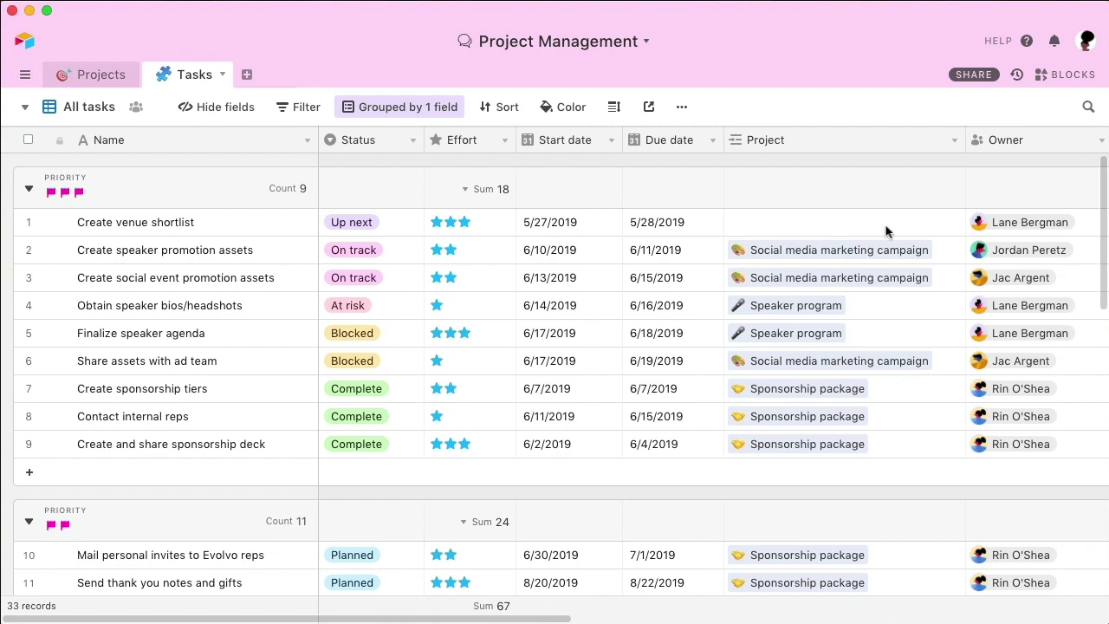
click(806, 230)
click(739, 227)
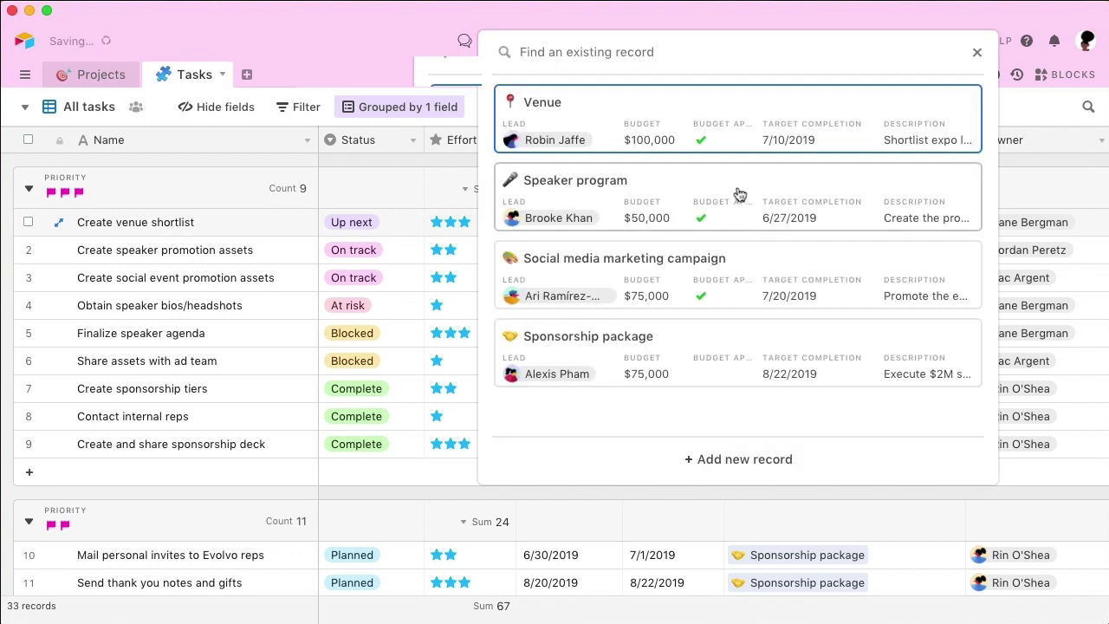
click(715, 117)
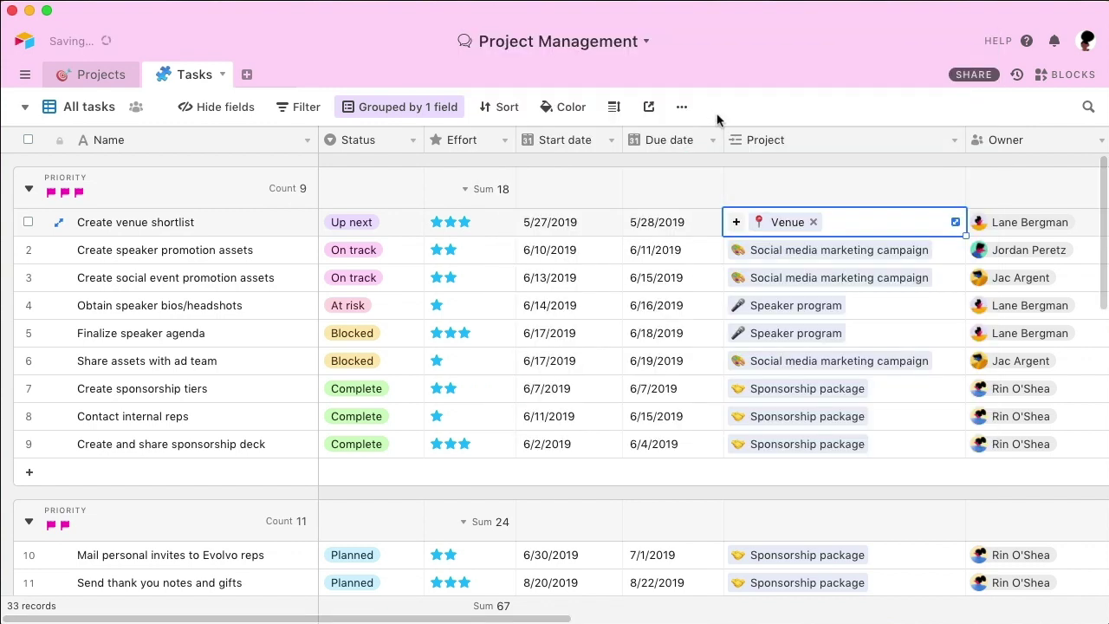
click(770, 229)
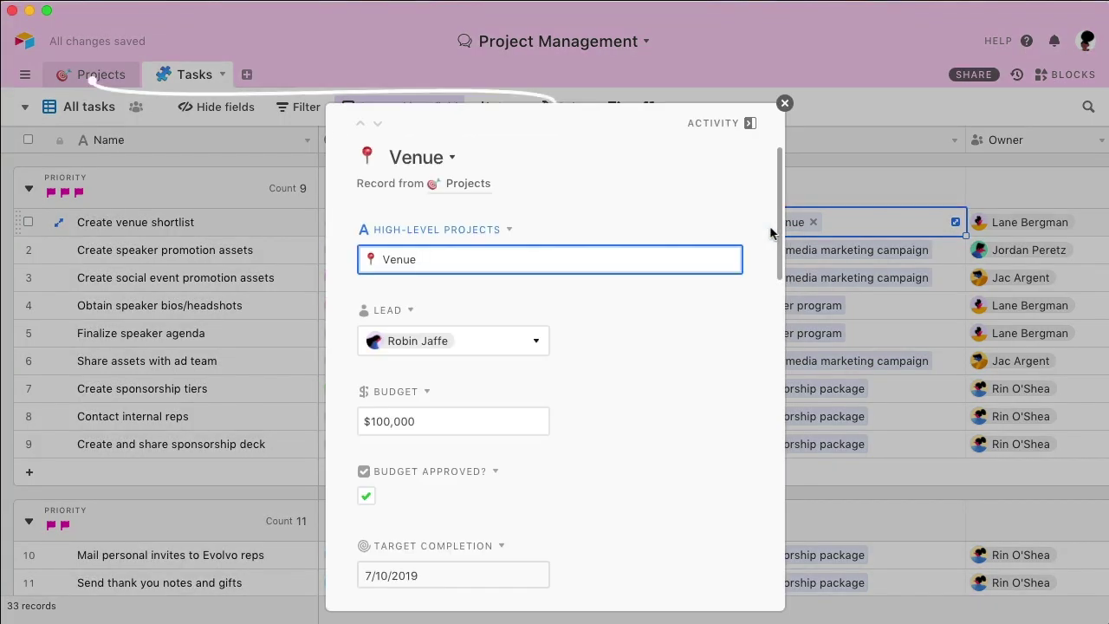
key(Escape)
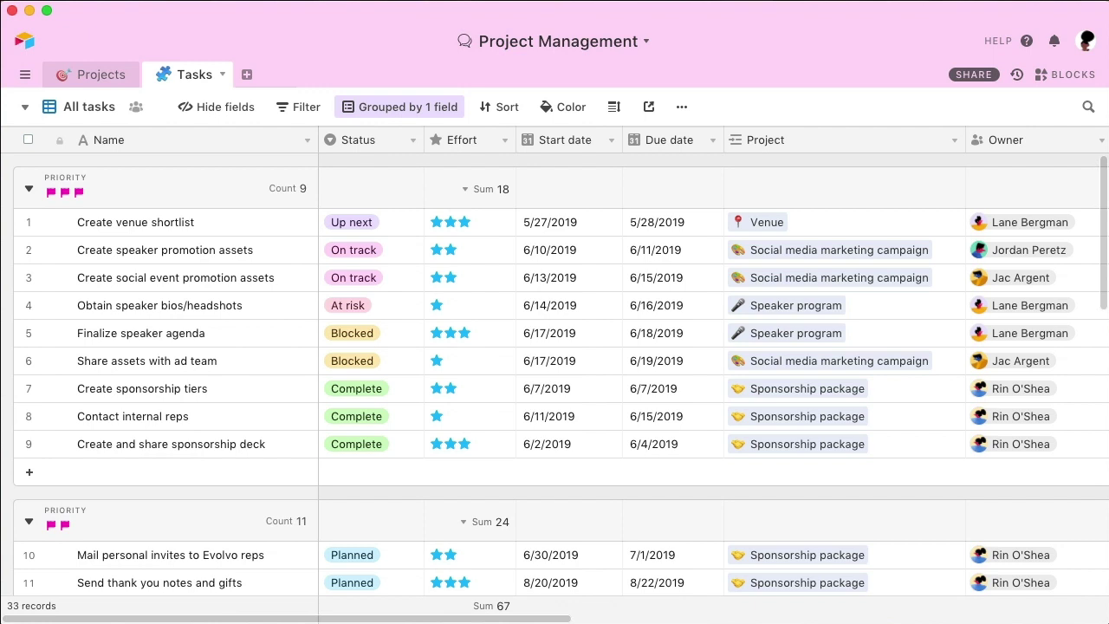
- Add a grey "On hold" option to the Status field and assign it to the "Share assets with ad team" task
double_click(359, 140)
click(369, 523)
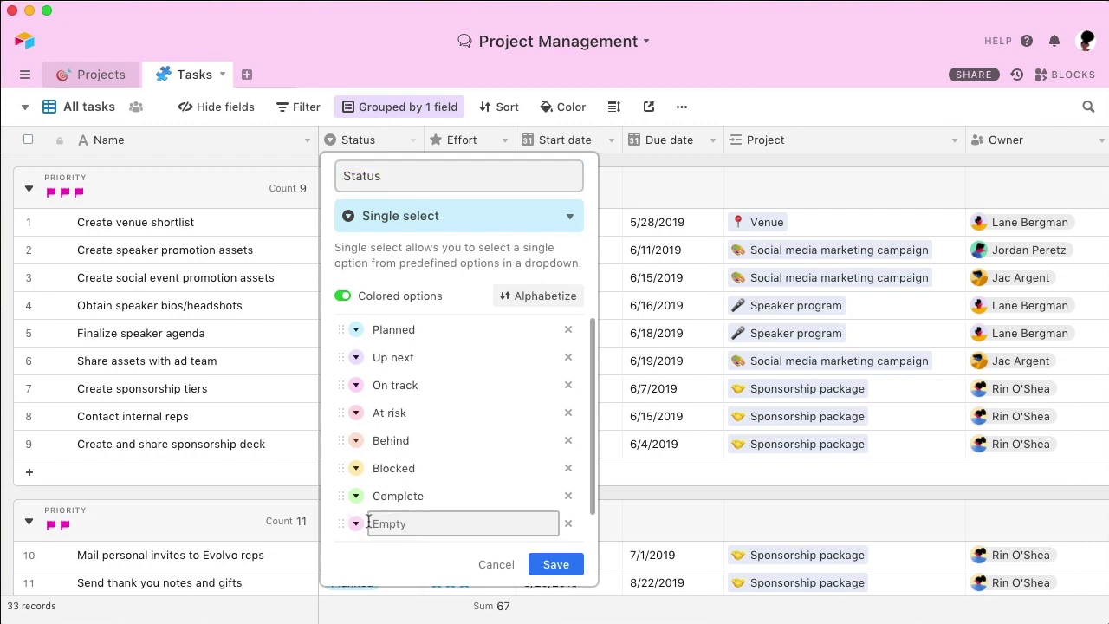
click(356, 524)
click(801, 426)
click(484, 525)
text(On hold)
click(547, 564)
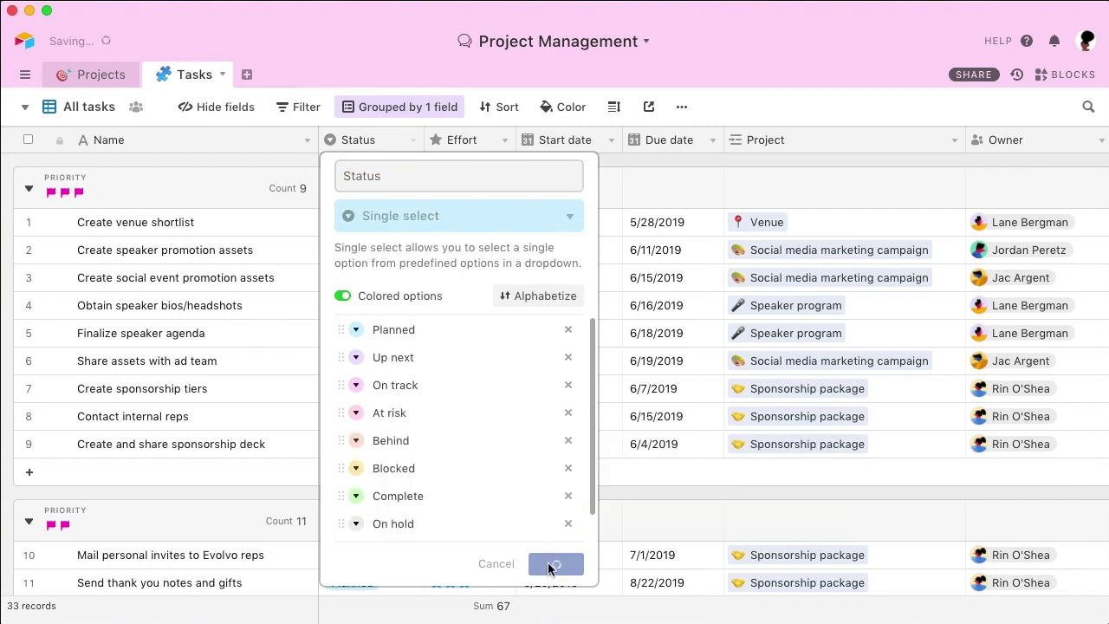
double_click(357, 363)
click(399, 571)
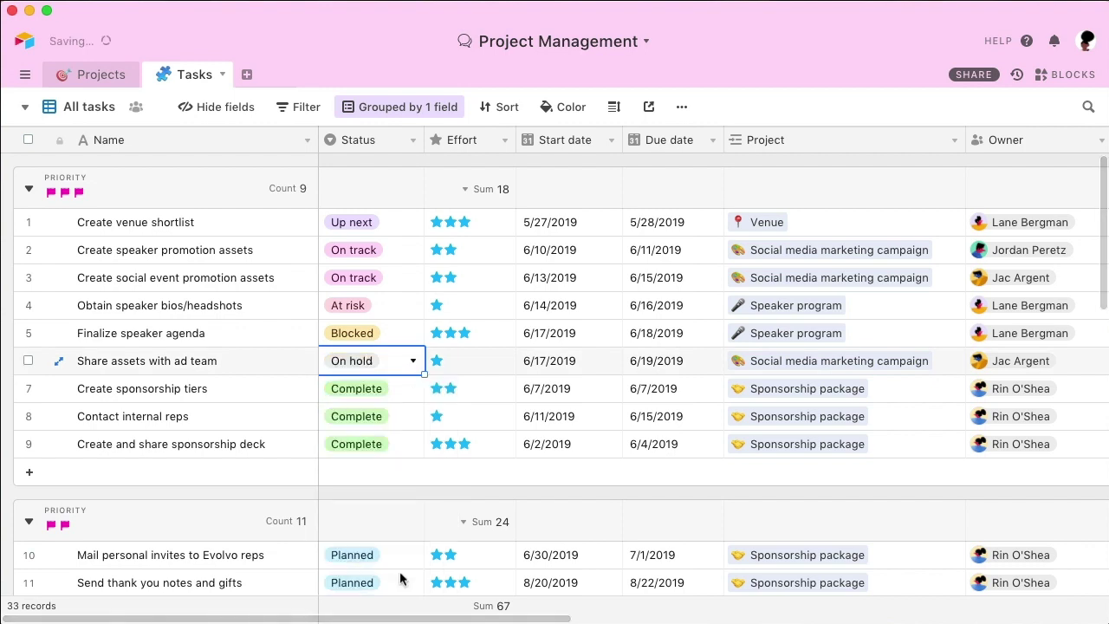
- Insert an Attachment field named "Related files" after the Name field and attach the venue shortlist document to the "Create venue shortlist" task
right_click(203, 142)
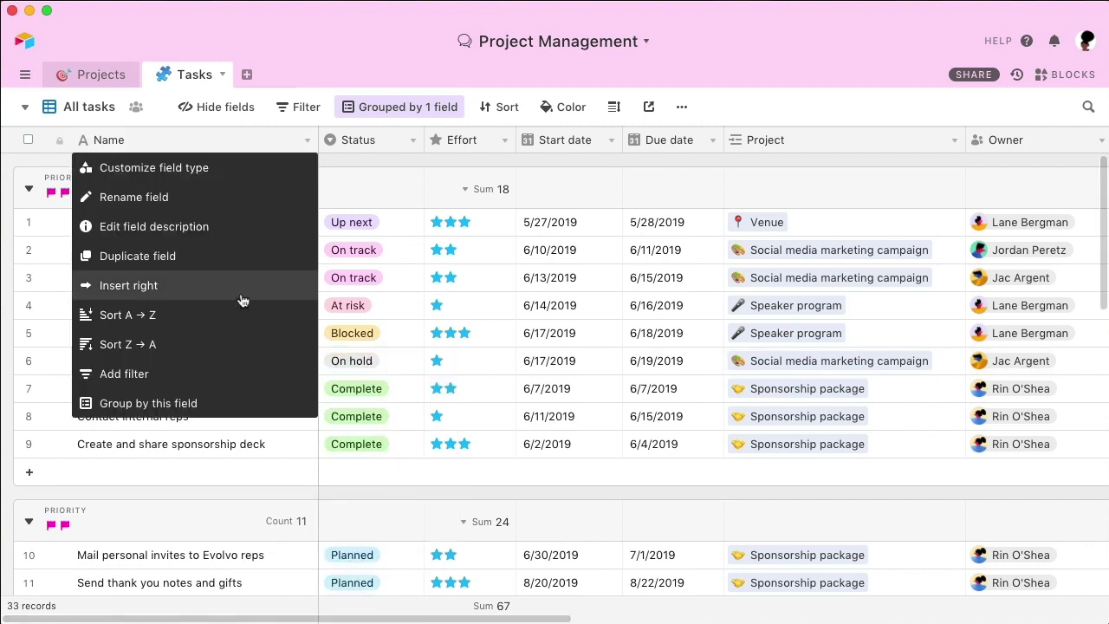
click(243, 300)
text(Related files)
click(459, 216)
click(416, 286)
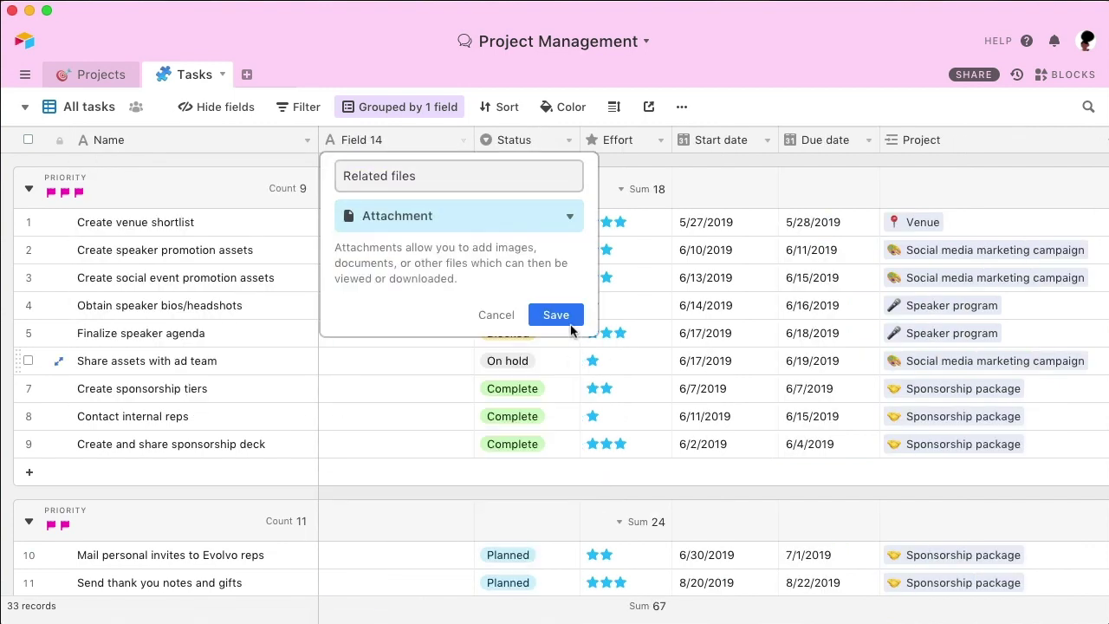
click(570, 325)
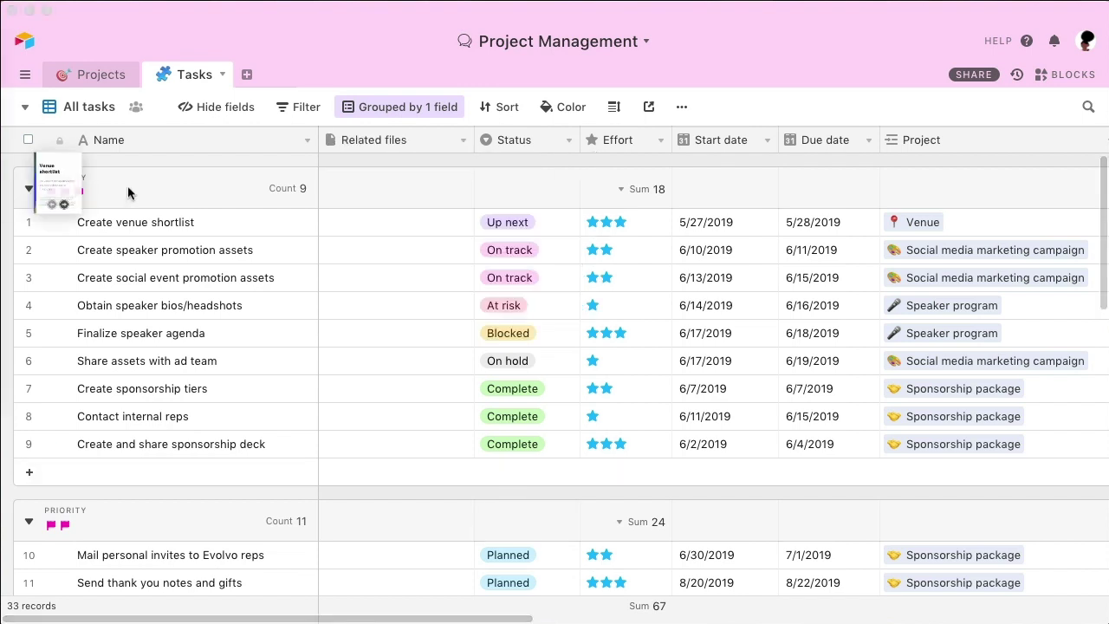
drag(127, 185, 399, 221)
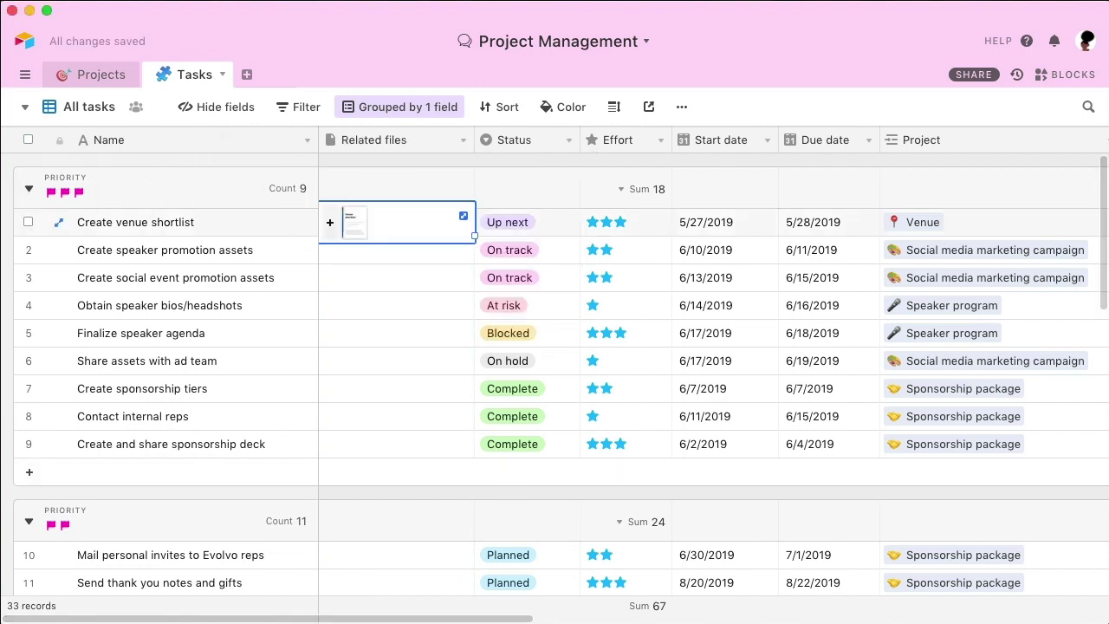
click(462, 217)
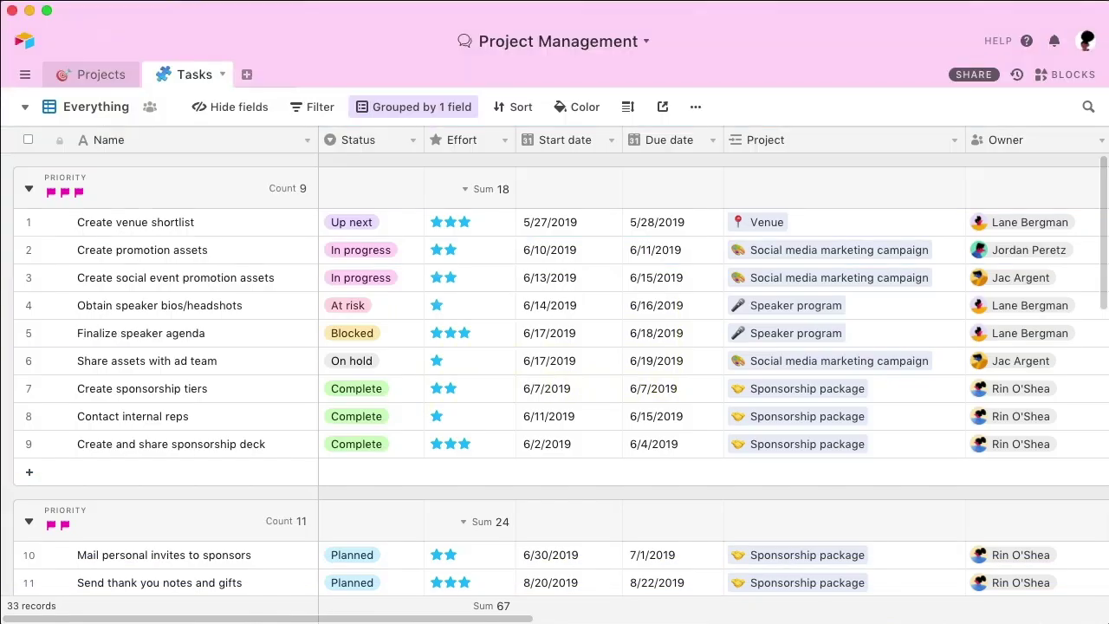
- Browse the Production Timelines calendar at 2 week, Week, 3 day, Day and Month scales, and check which field colors its records
click(25, 107)
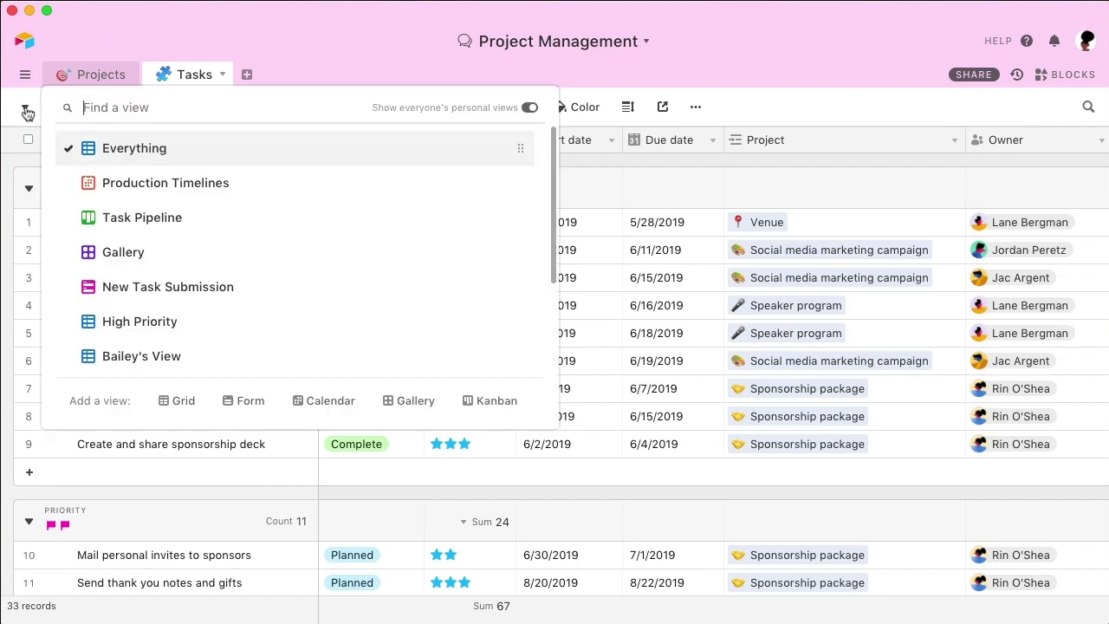
click(165, 183)
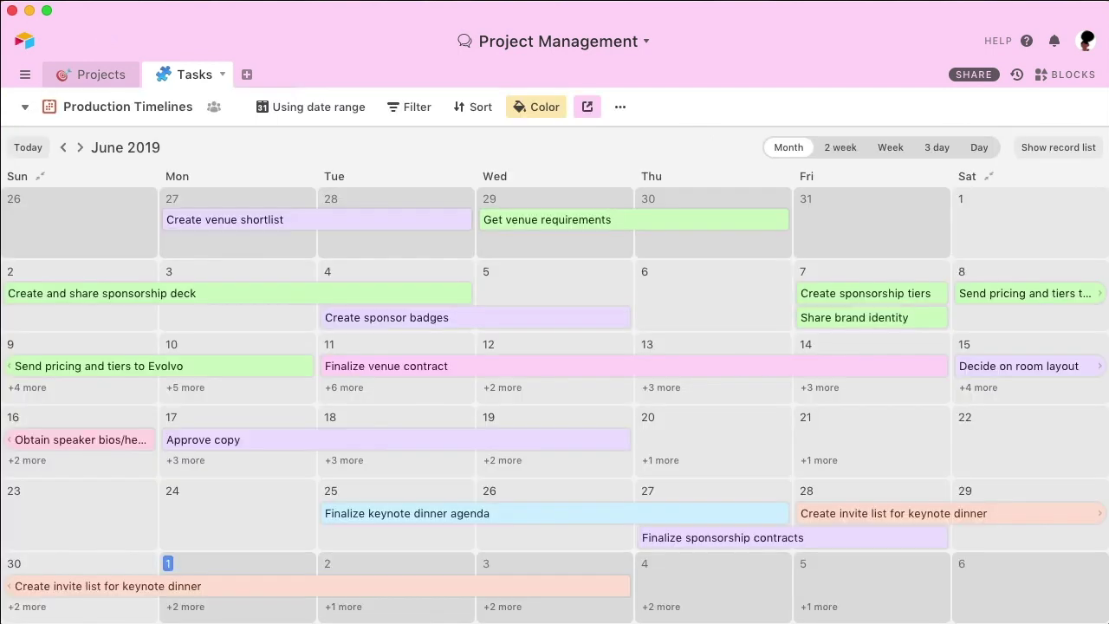
click(839, 149)
click(889, 154)
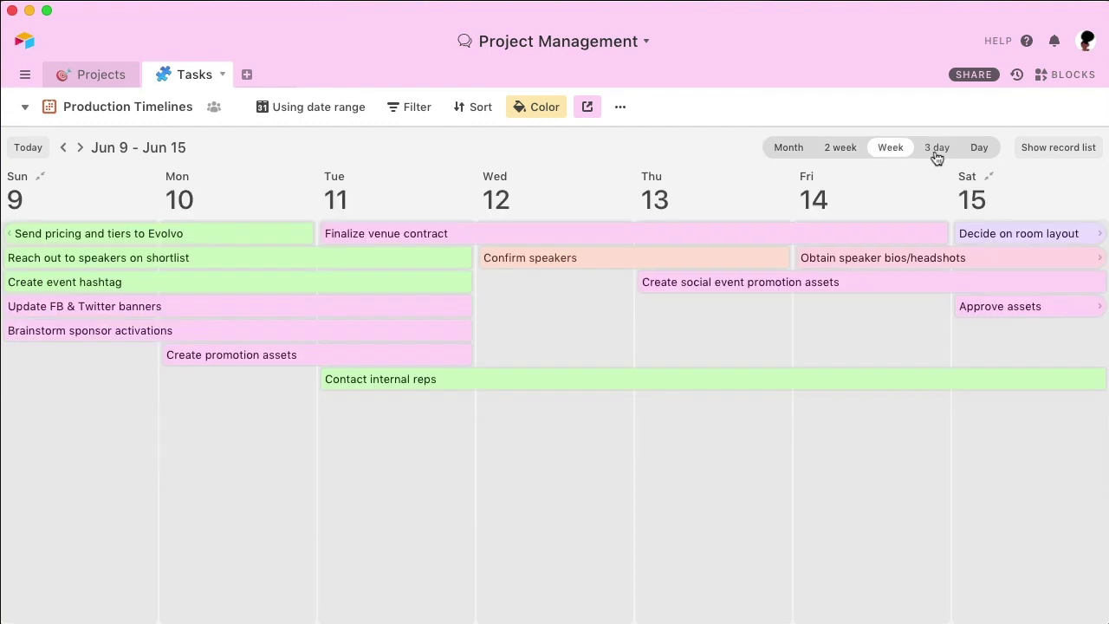
click(935, 151)
click(971, 156)
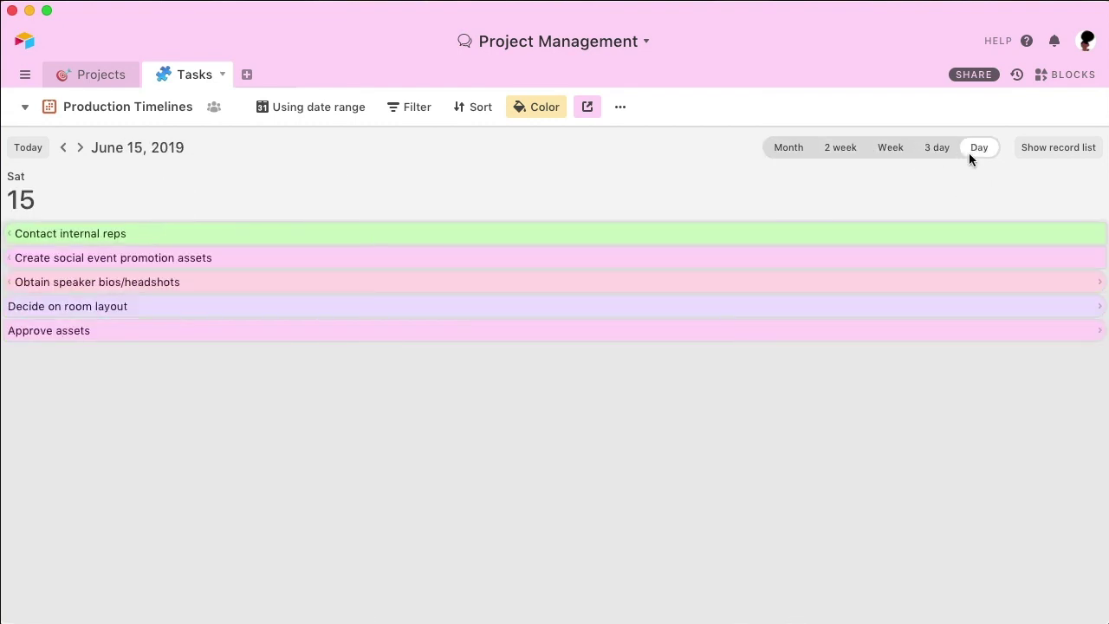
click(786, 145)
click(511, 106)
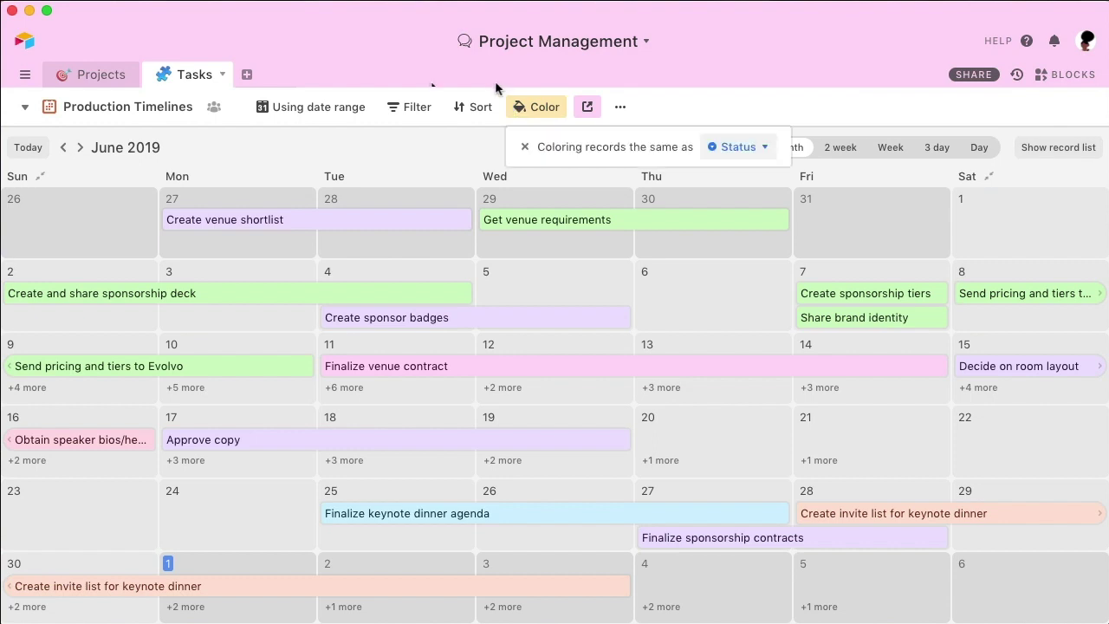
- Expand the "Approve copy" record from the calendar and set its status to In progress
click(190, 446)
click(194, 443)
click(175, 392)
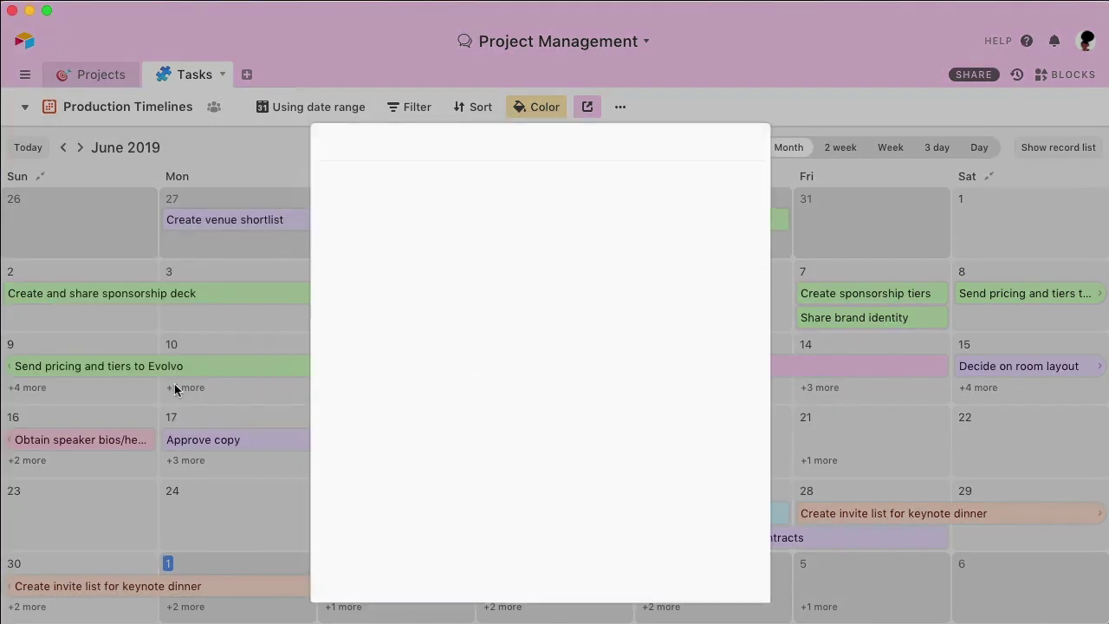
scroll(341, 401, down, 5)
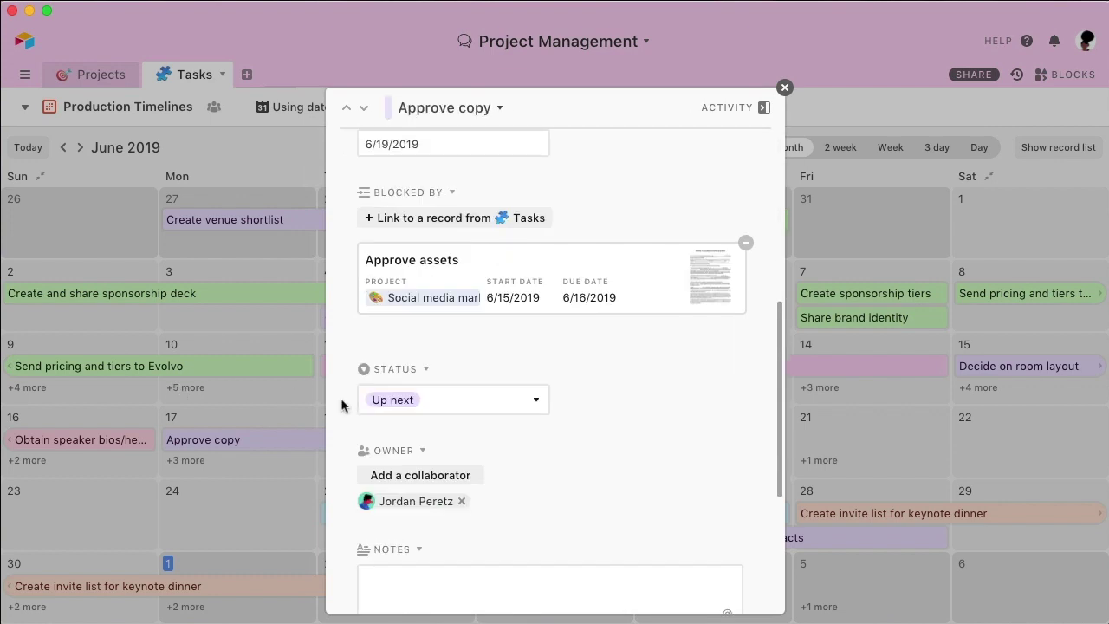
click(397, 407)
scroll(401, 381, down, 1)
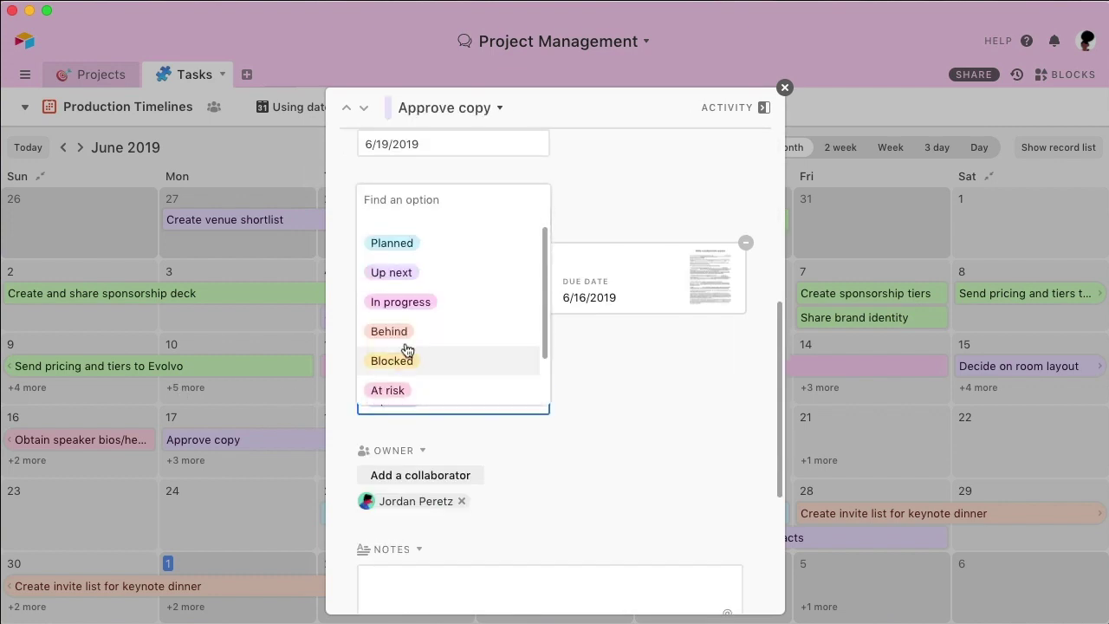
click(404, 301)
click(264, 394)
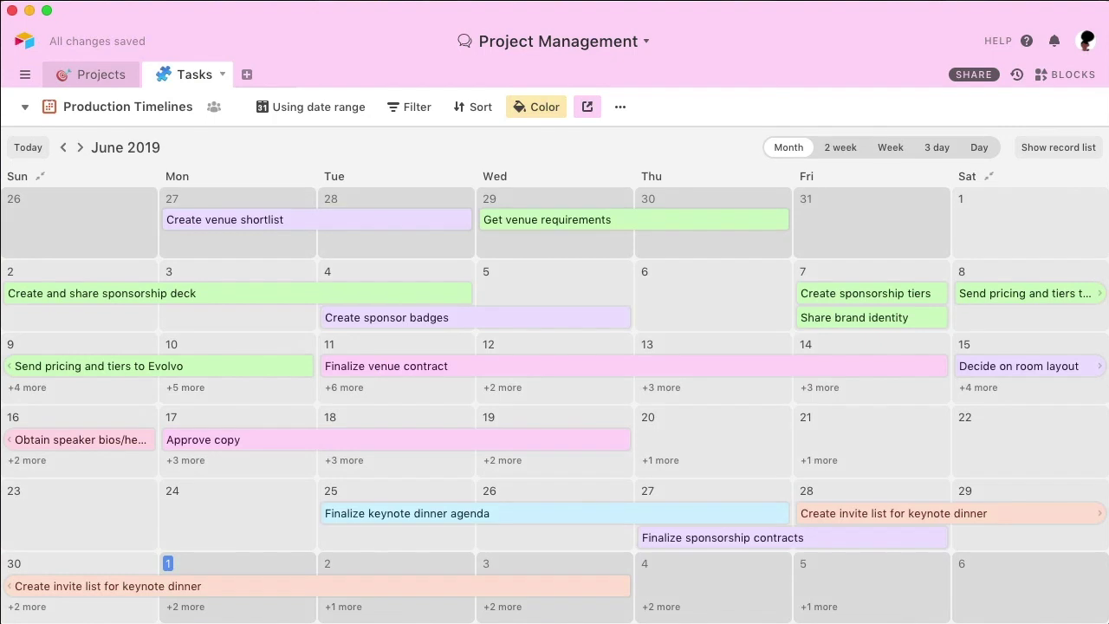
- Open the Task Pipeline view and move the "Decide on room layout" card from Up next to In progress
click(66, 111)
click(142, 217)
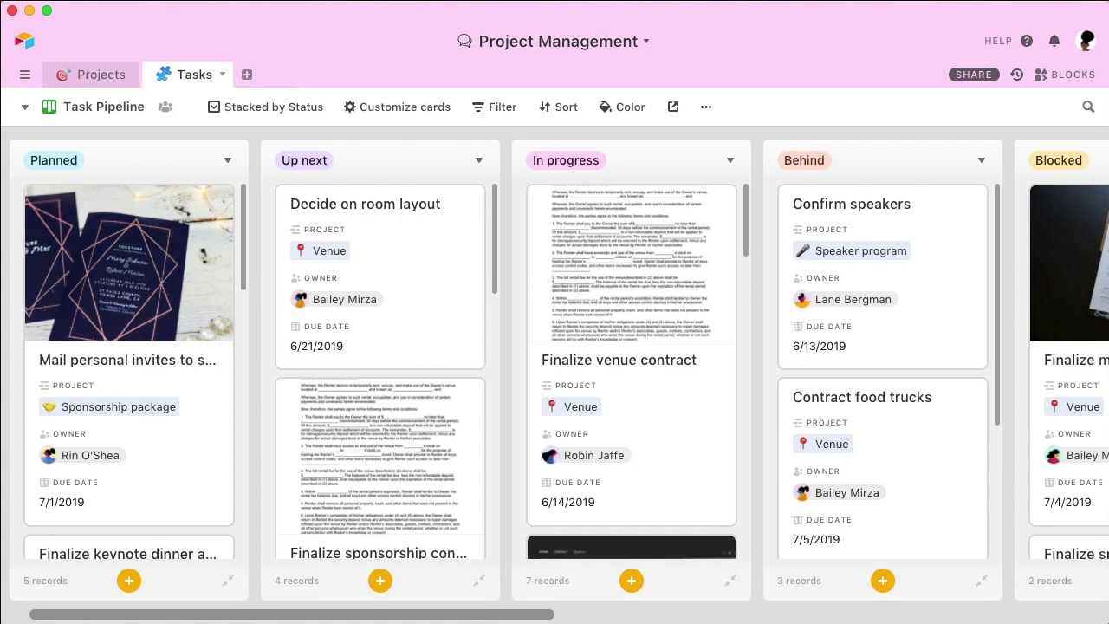
drag(389, 199, 616, 221)
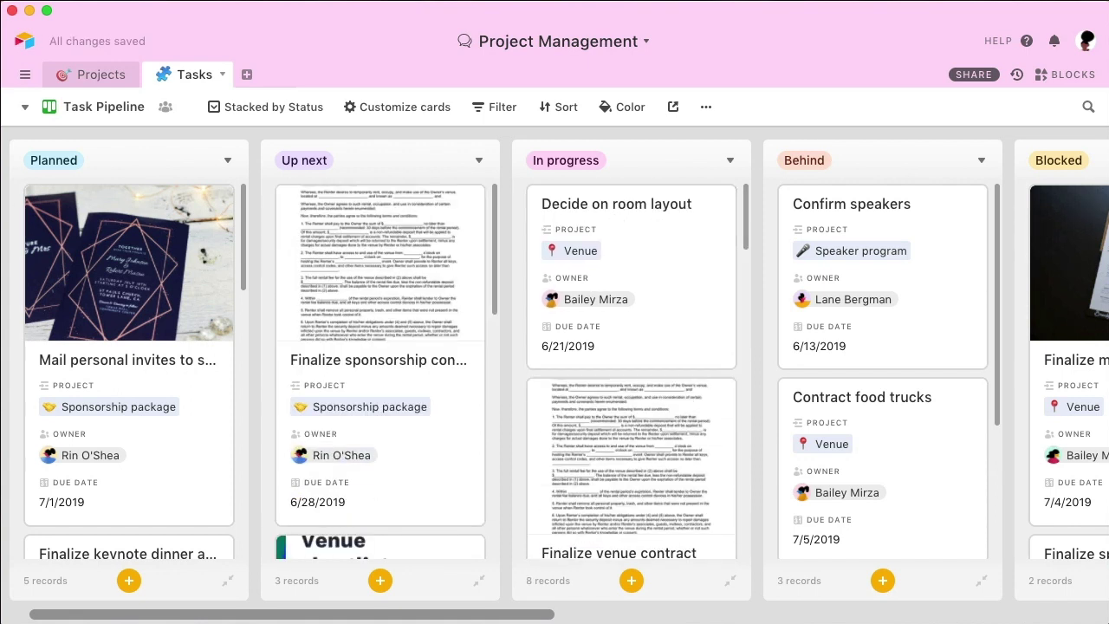
- View the task cards in the Gallery view and review the questions of the New Task Submission form
click(24, 107)
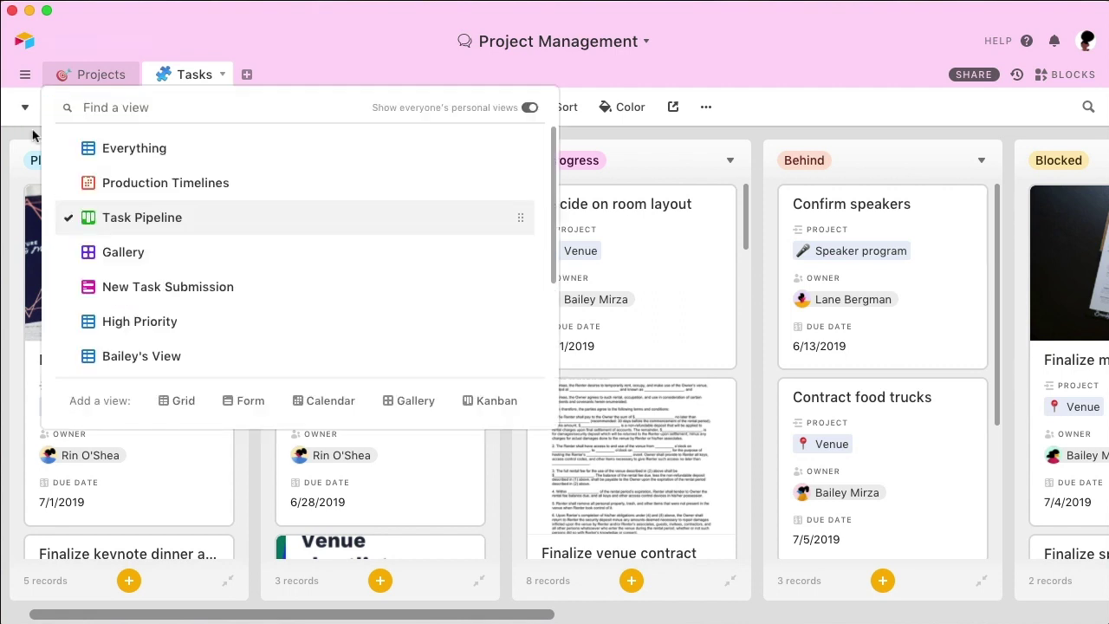
click(123, 252)
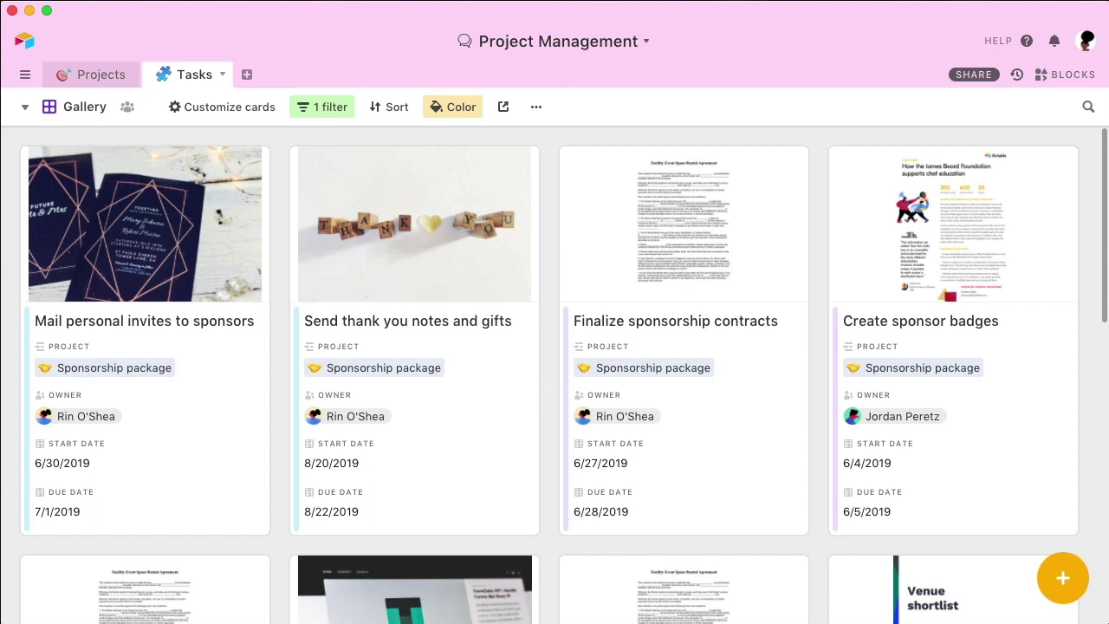
click(44, 112)
click(75, 287)
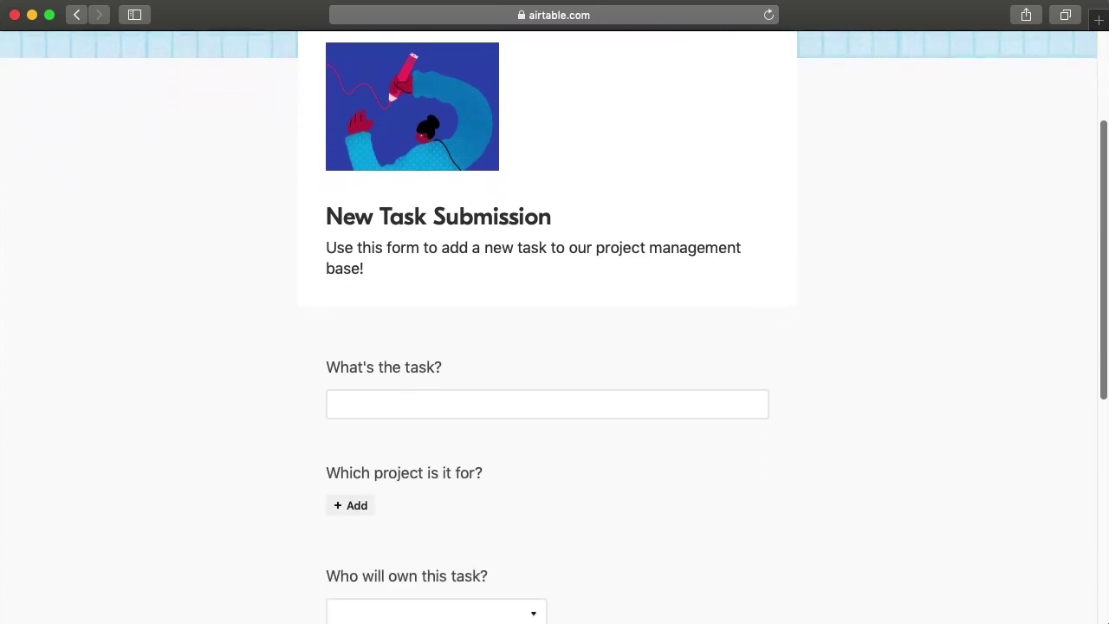
scroll(554, 347, down, 4)
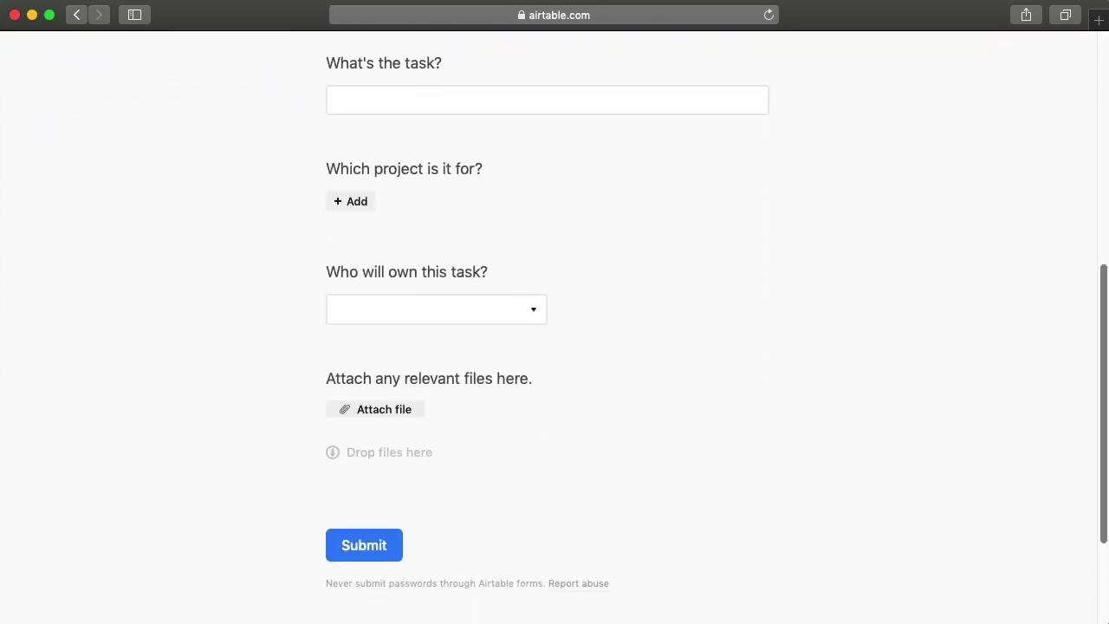
- Open the High Priority view of the Tasks table and filter it to records whose Status is not Complete
key(ctrl+Left)
click(45, 106)
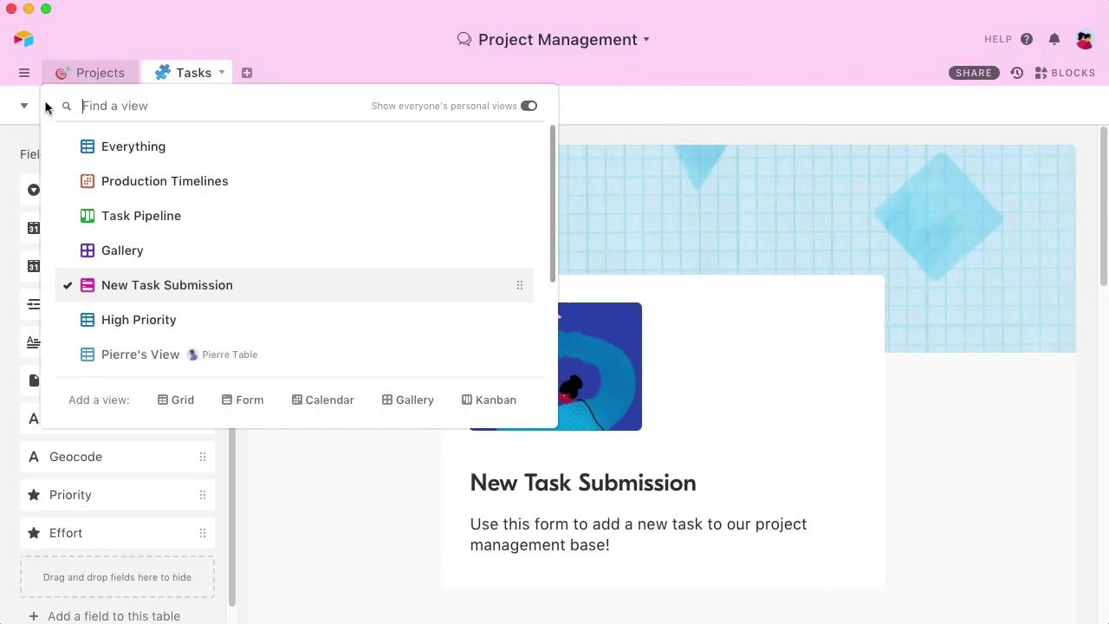
click(85, 314)
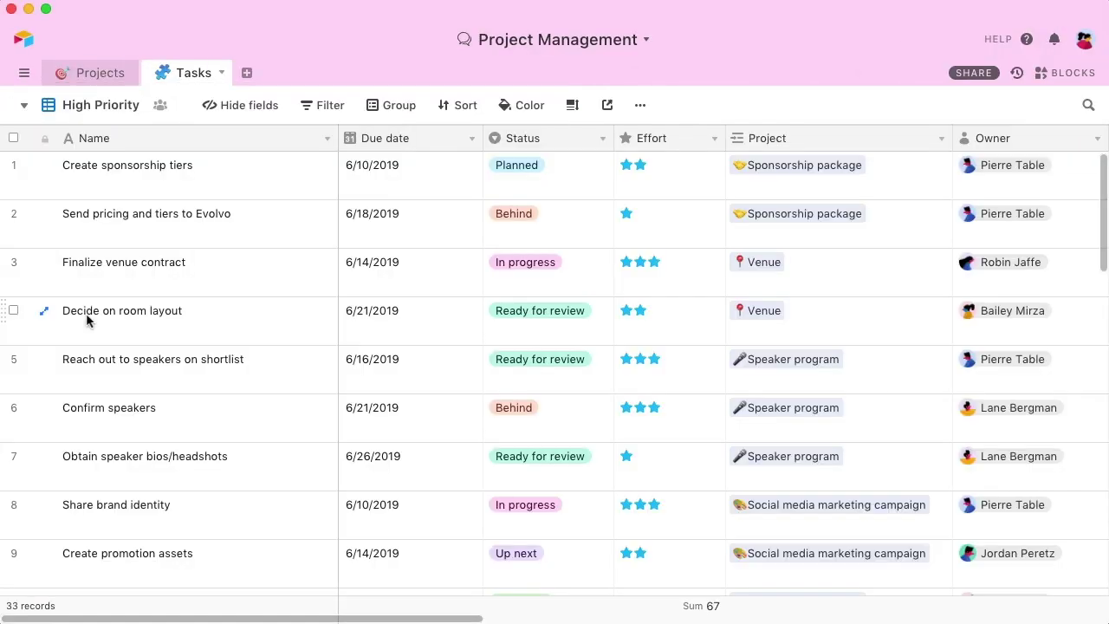
click(322, 105)
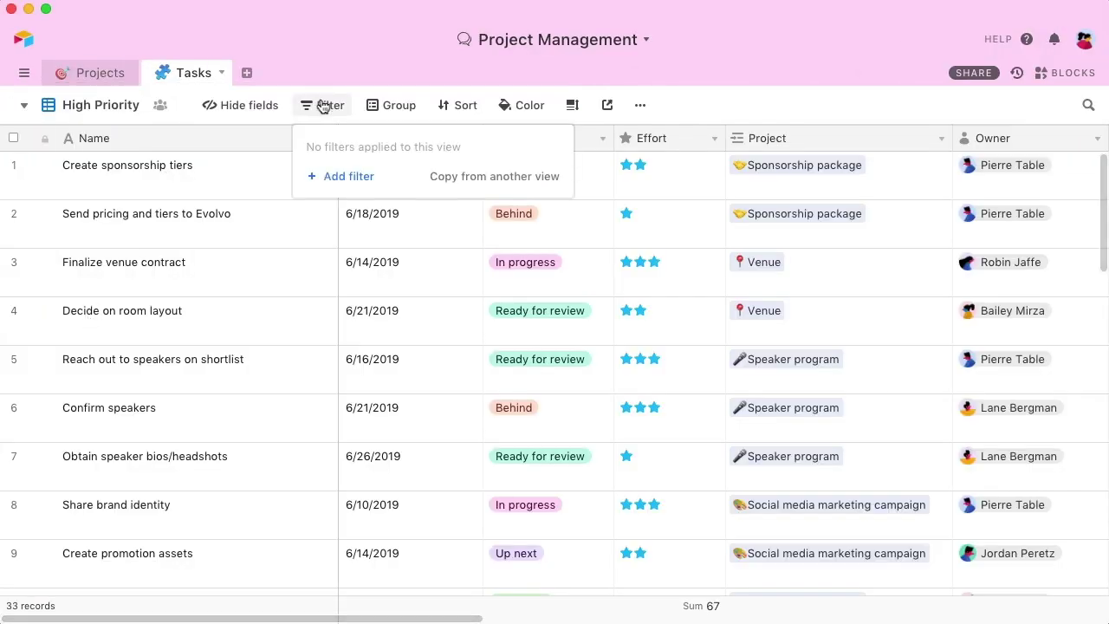
click(339, 178)
click(412, 149)
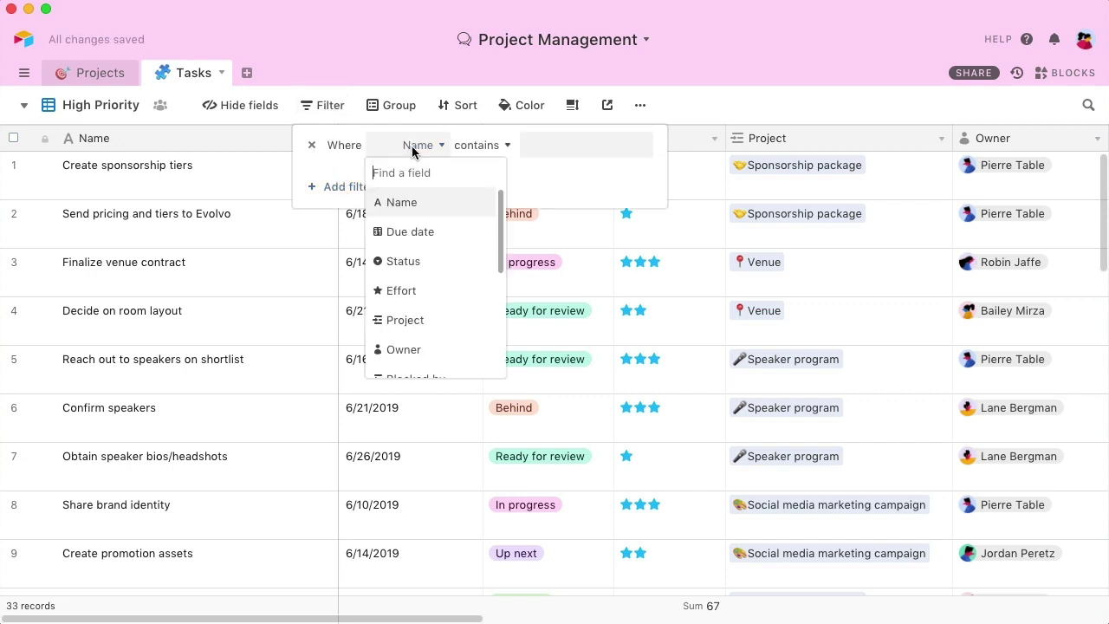
click(416, 260)
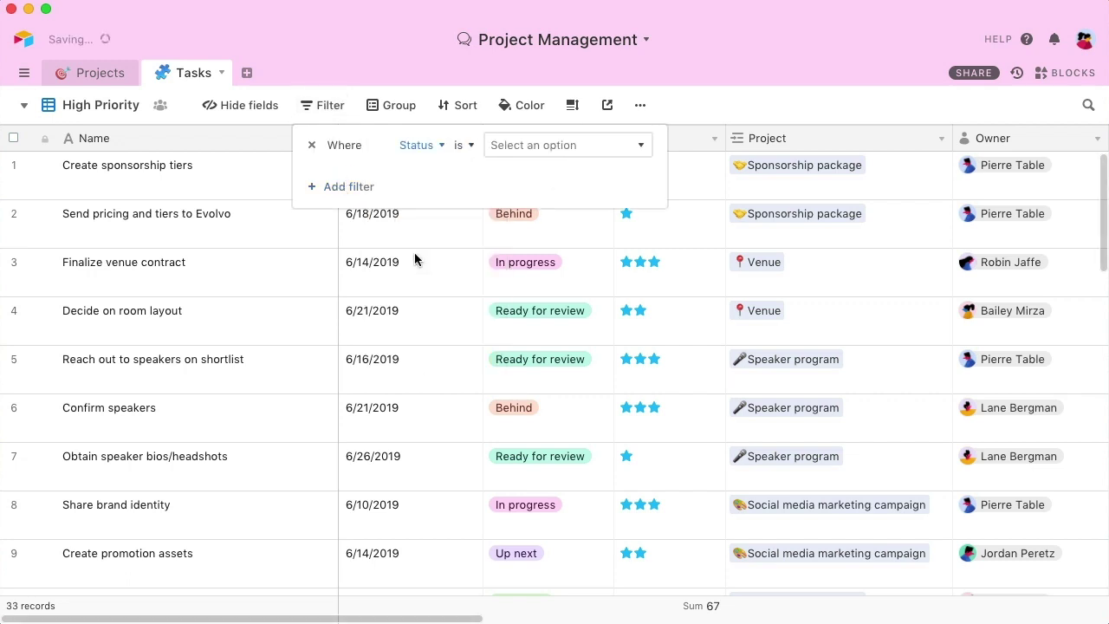
click(463, 146)
click(473, 228)
click(540, 148)
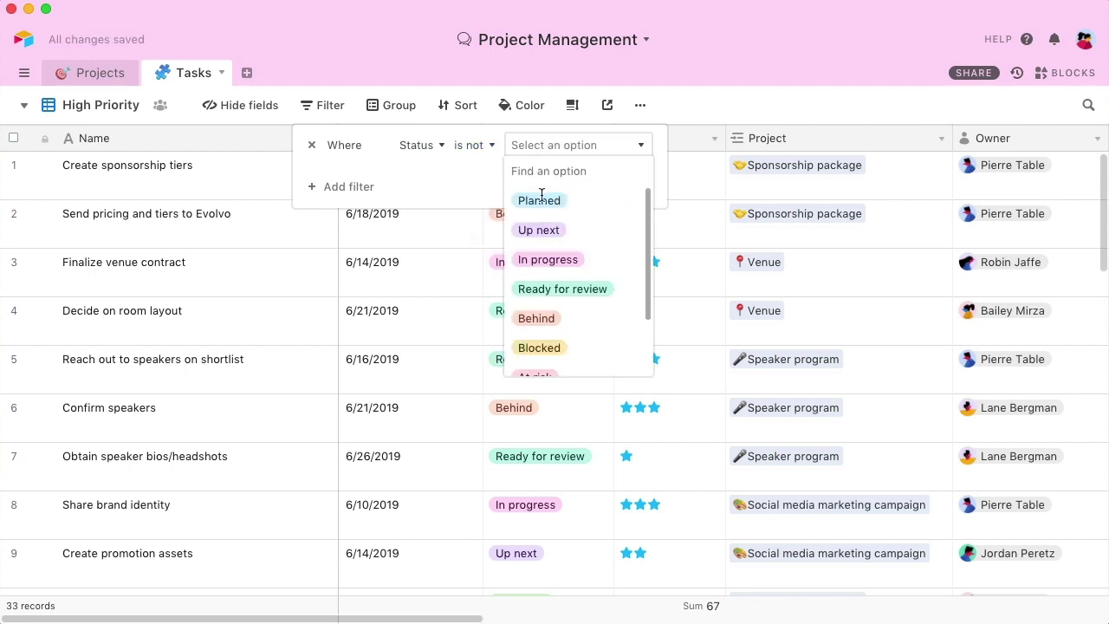
scroll(551, 225, down, 2)
click(564, 338)
- Add a second filter condition so that Due date is within the next 7 days
click(344, 187)
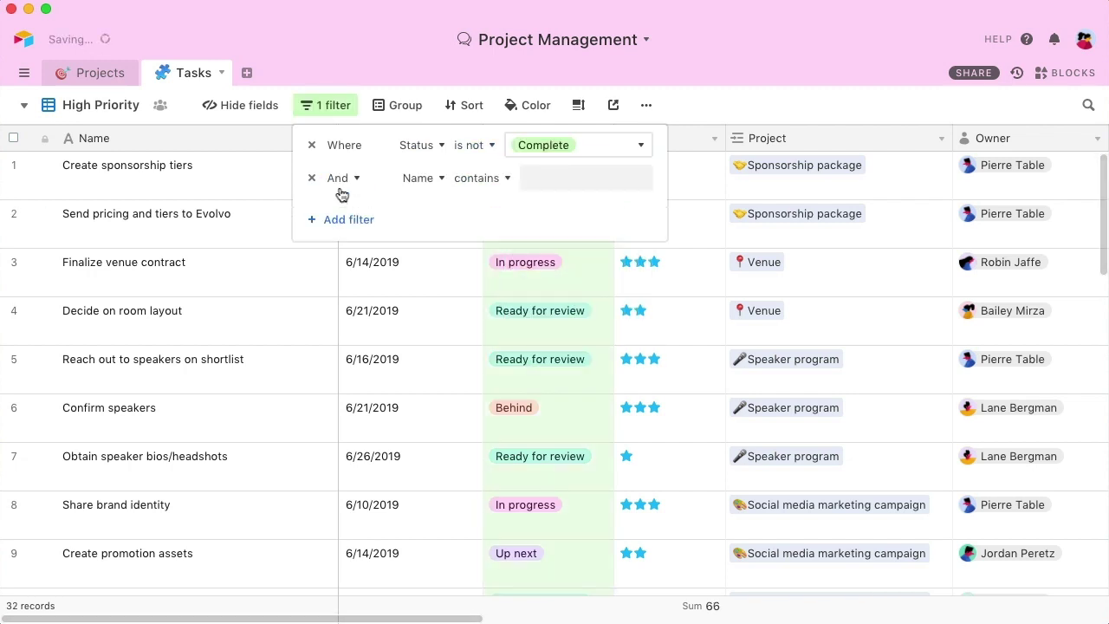
click(423, 177)
click(420, 263)
click(520, 178)
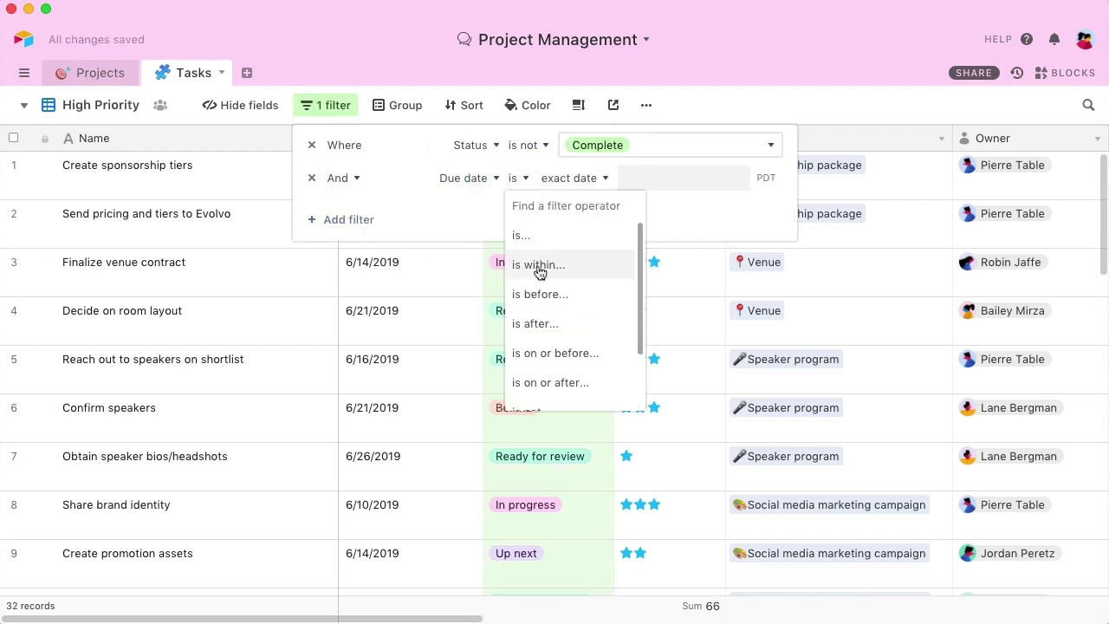
click(539, 265)
text(7)
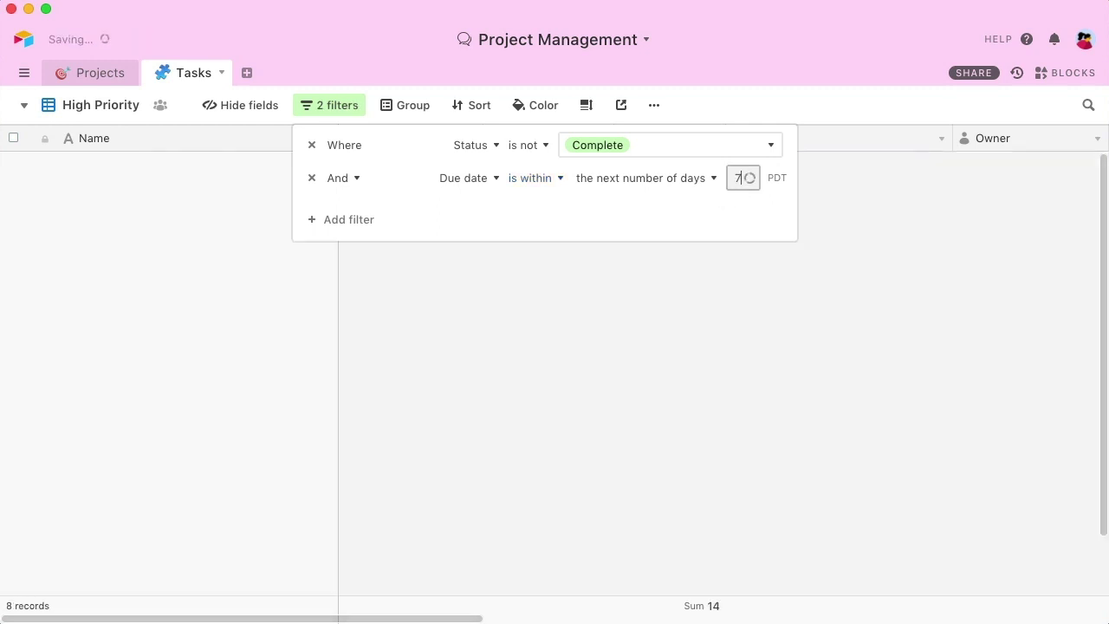
click(750, 114)
- Set the Status of the "Mail personal invites to sponsors" task to Complete
double_click(595, 223)
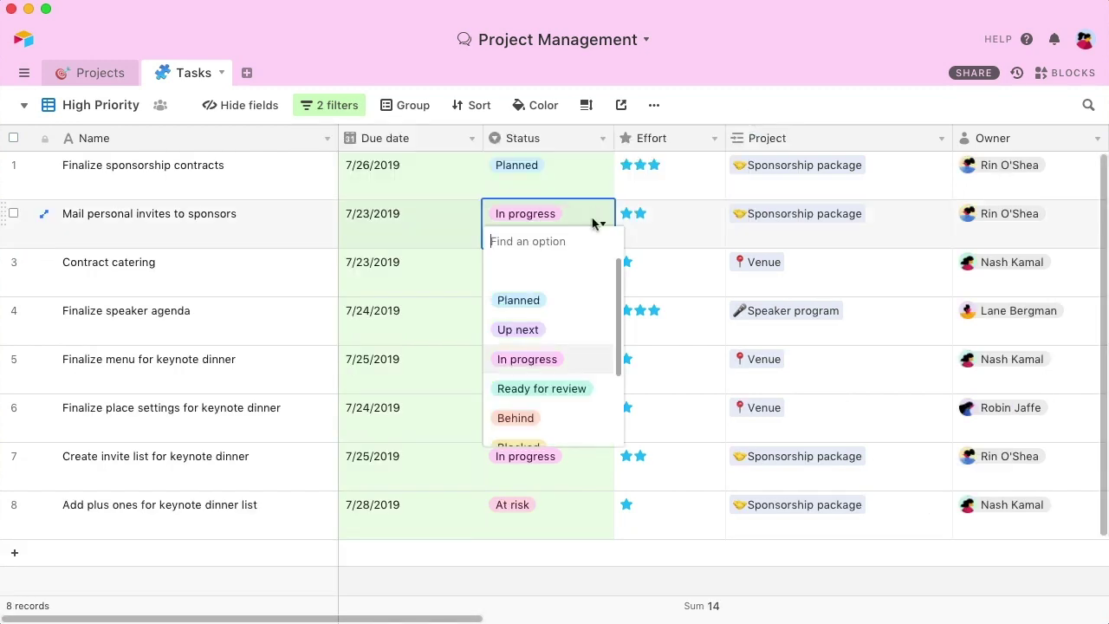
scroll(569, 324, down, 2)
click(562, 415)
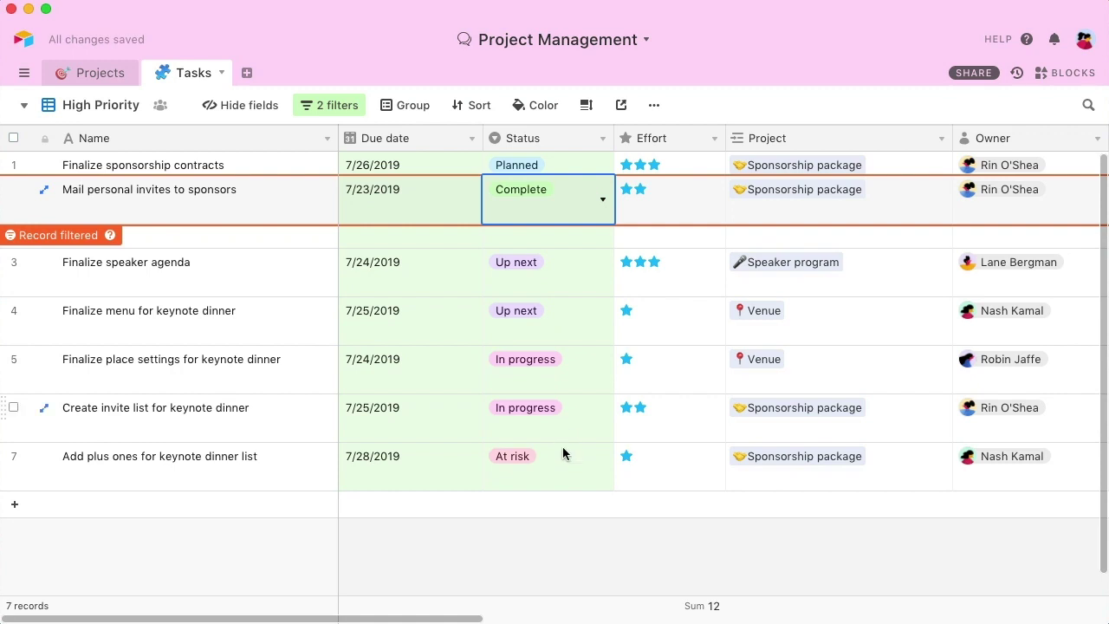
click(552, 530)
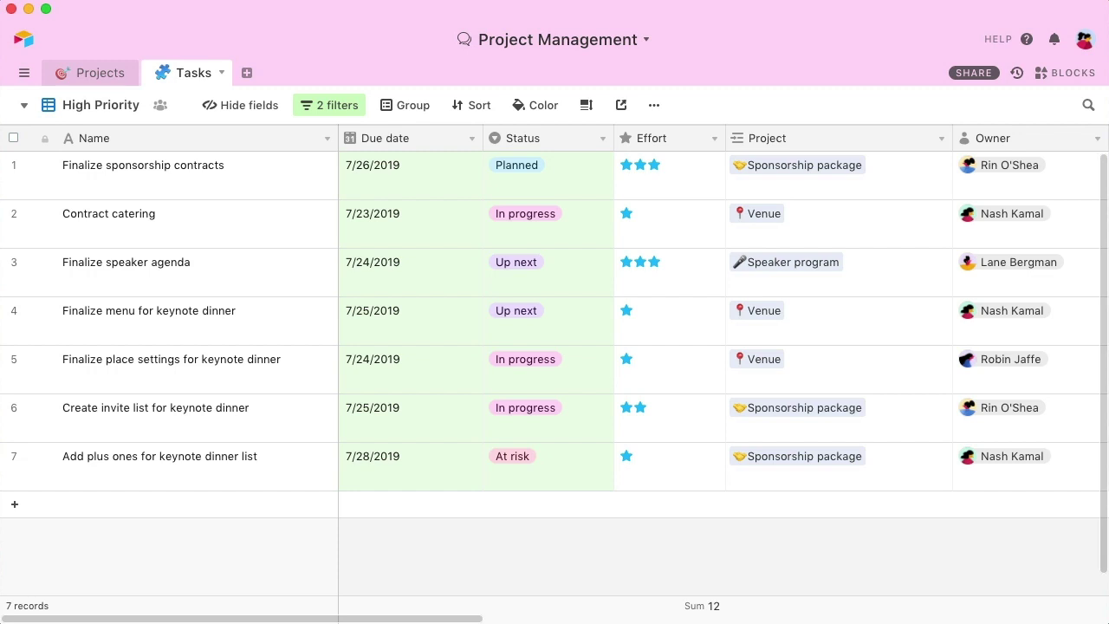
- Open the collaborator's personal view of the Tasks table and check which filters it uses
click(26, 105)
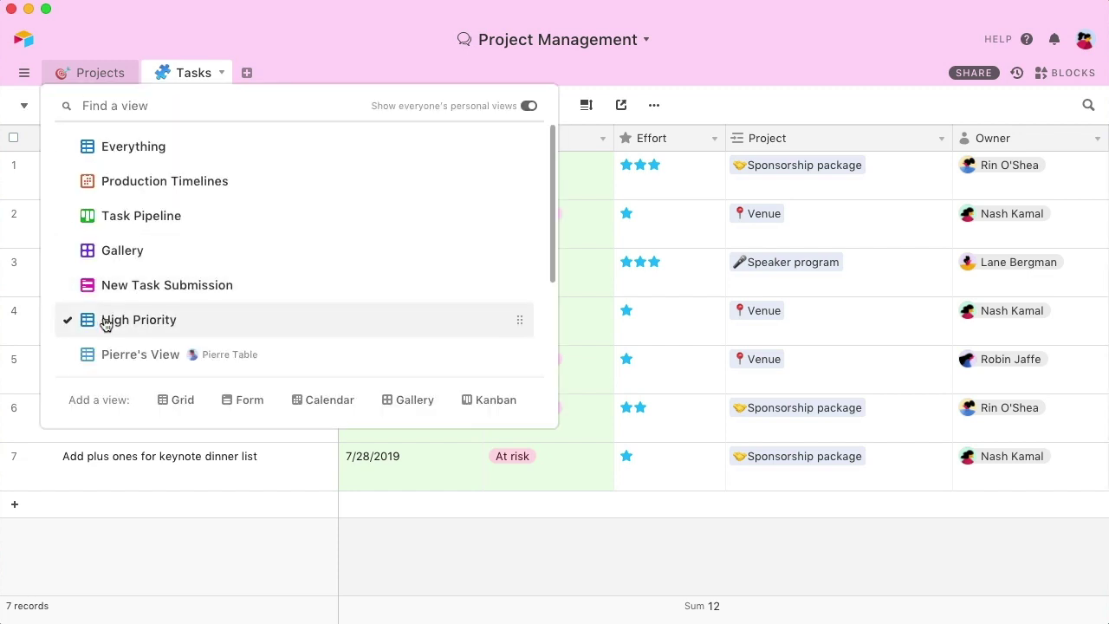
click(122, 357)
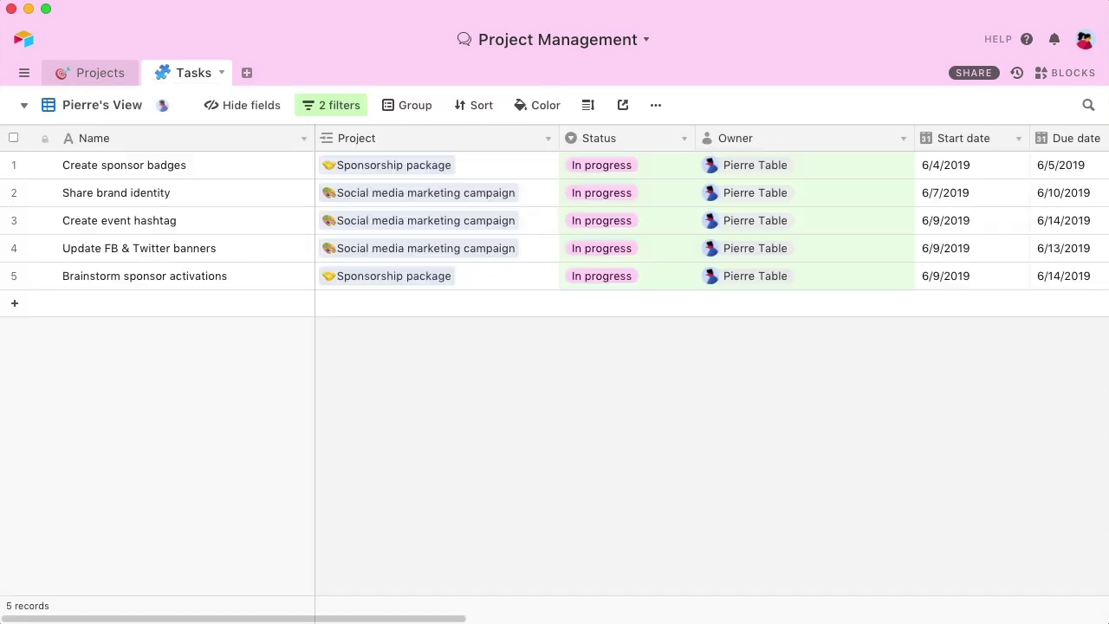
click(320, 112)
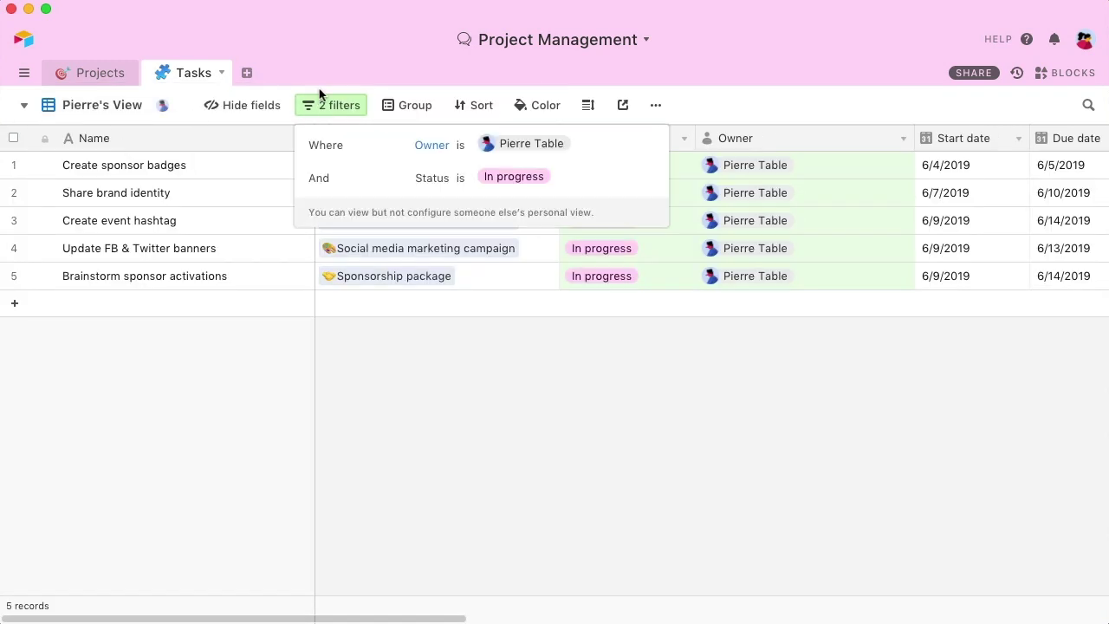
click(325, 102)
- Set the Status of the "Create sponsor badges" task to Ready for review
double_click(572, 165)
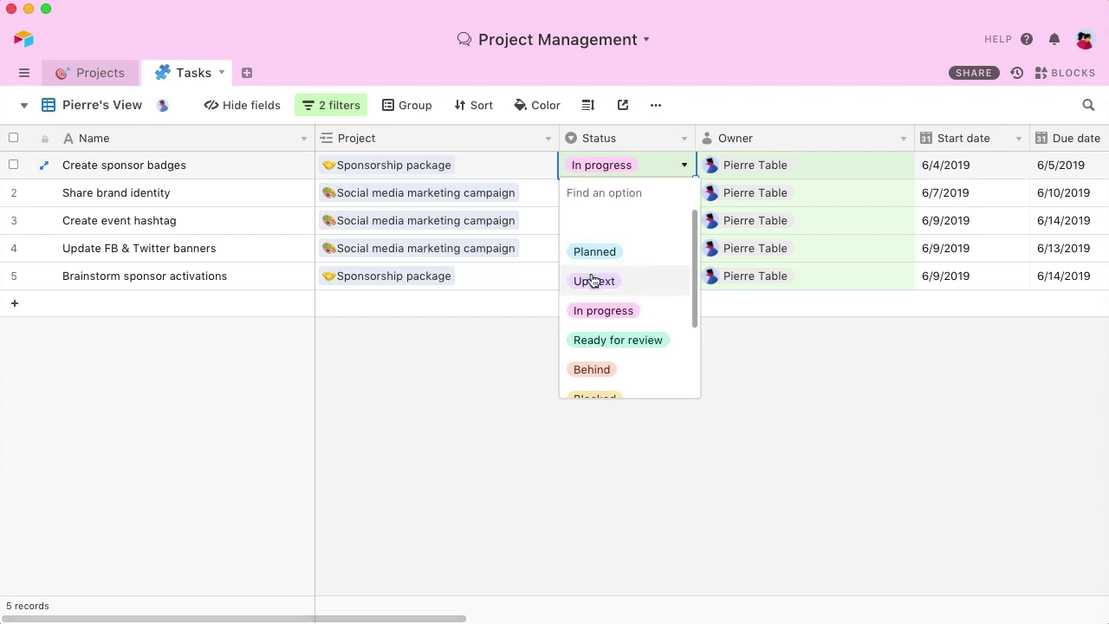
scroll(592, 282, down, 1)
click(573, 296)
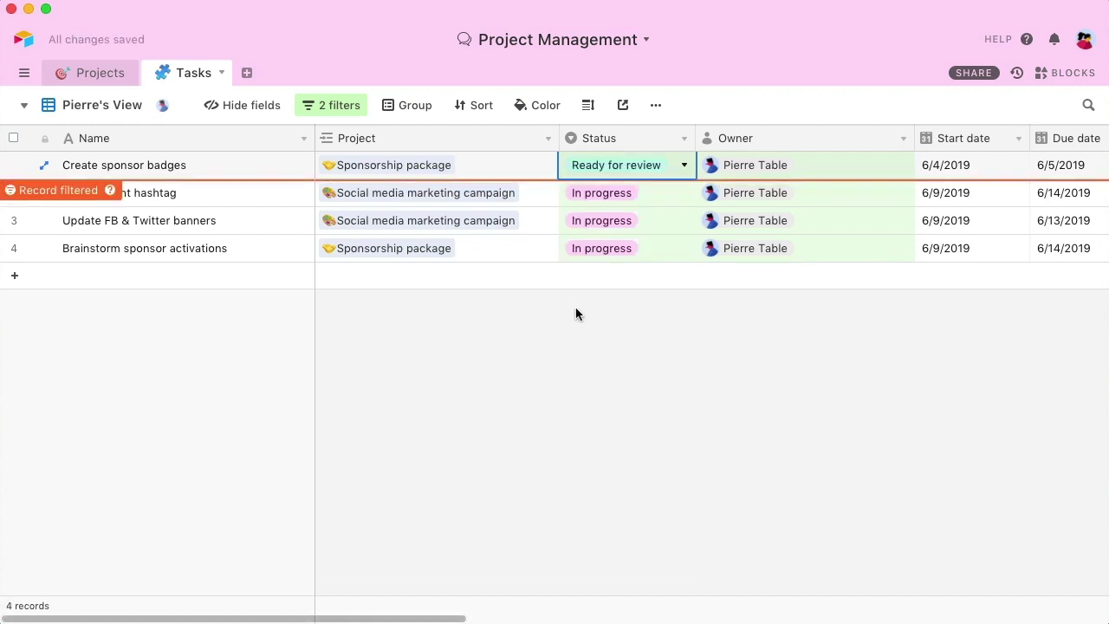
- Switch the Tasks table to the Ready for review view
click(25, 105)
scroll(58, 201, down, 2)
scroll(61, 226, down, 1)
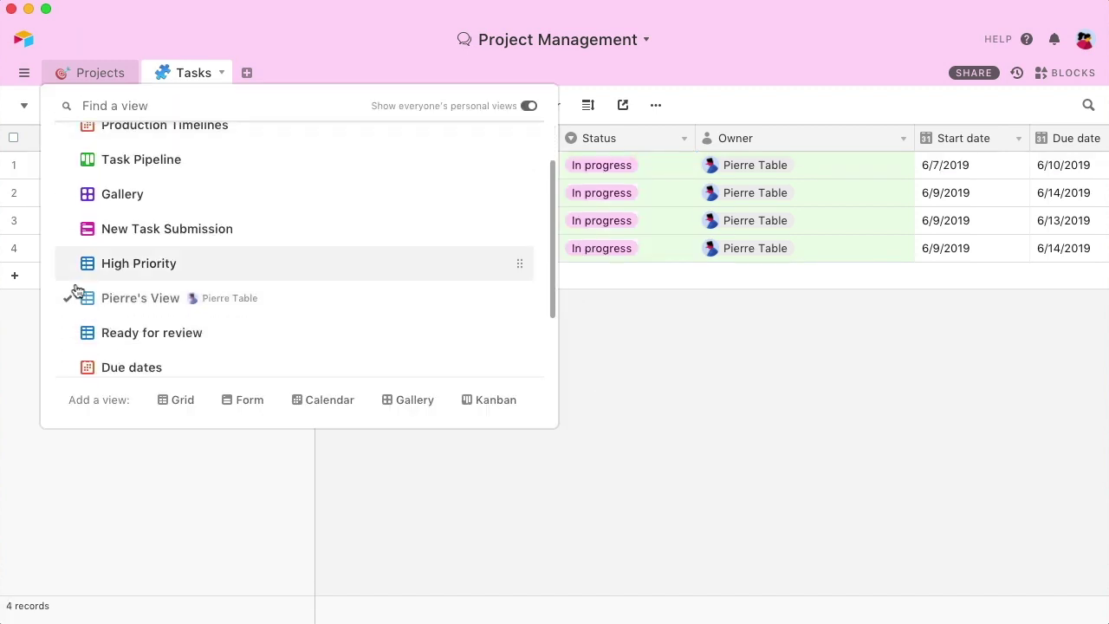
click(79, 330)
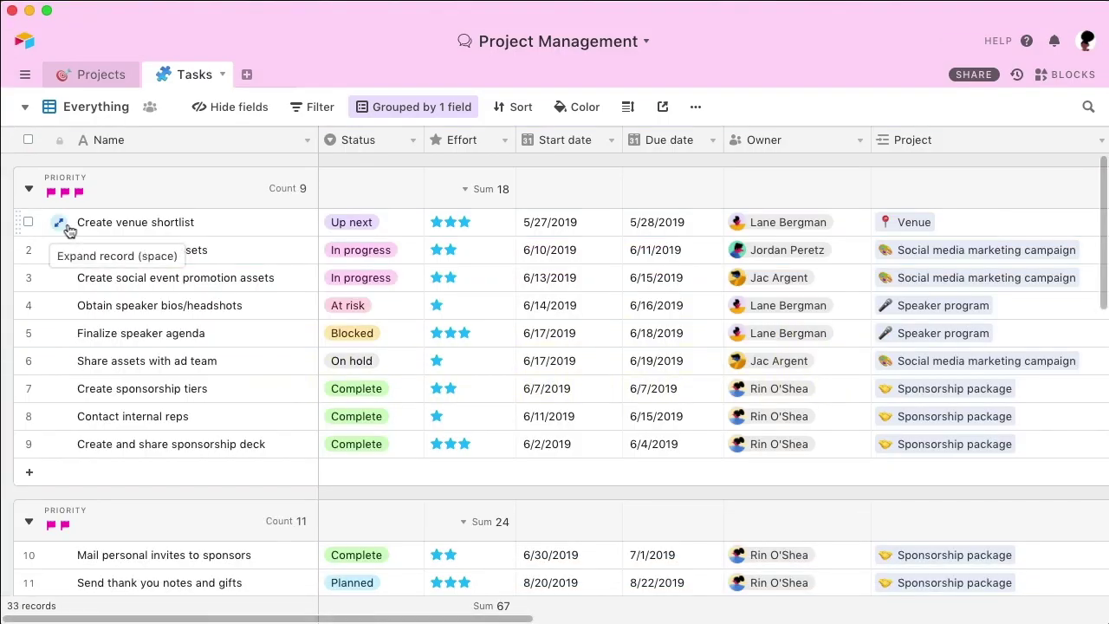
- Expand the "Create venue shortlist" record and post a comment mentioning a collaborator with "Can you update this status?"
click(60, 223)
click(694, 111)
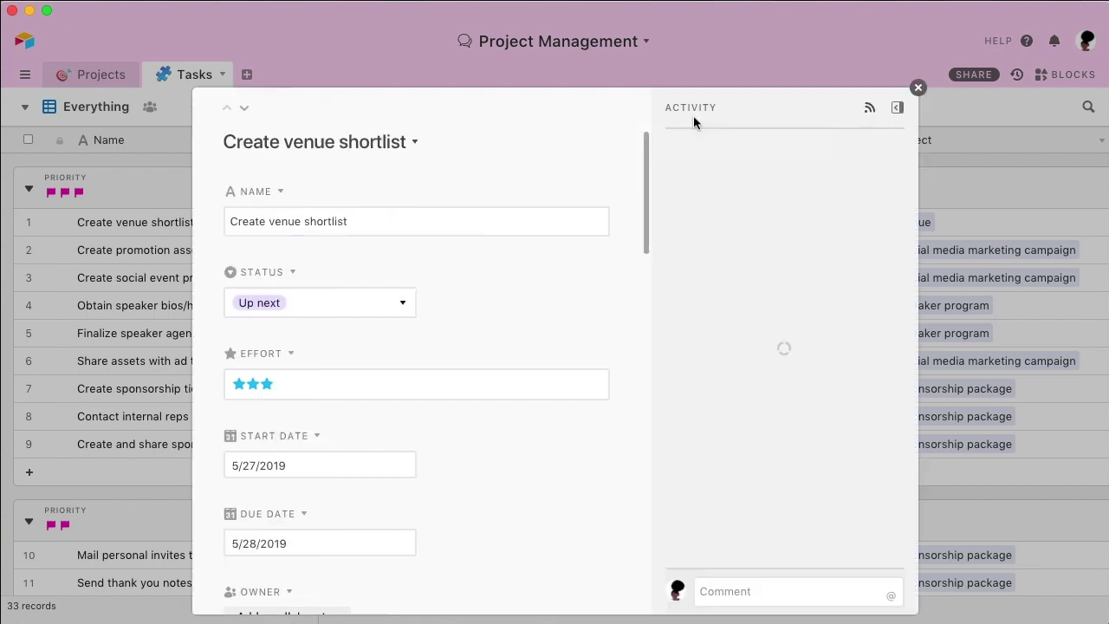
click(726, 593)
text(Pierre Table Can you update this status?)
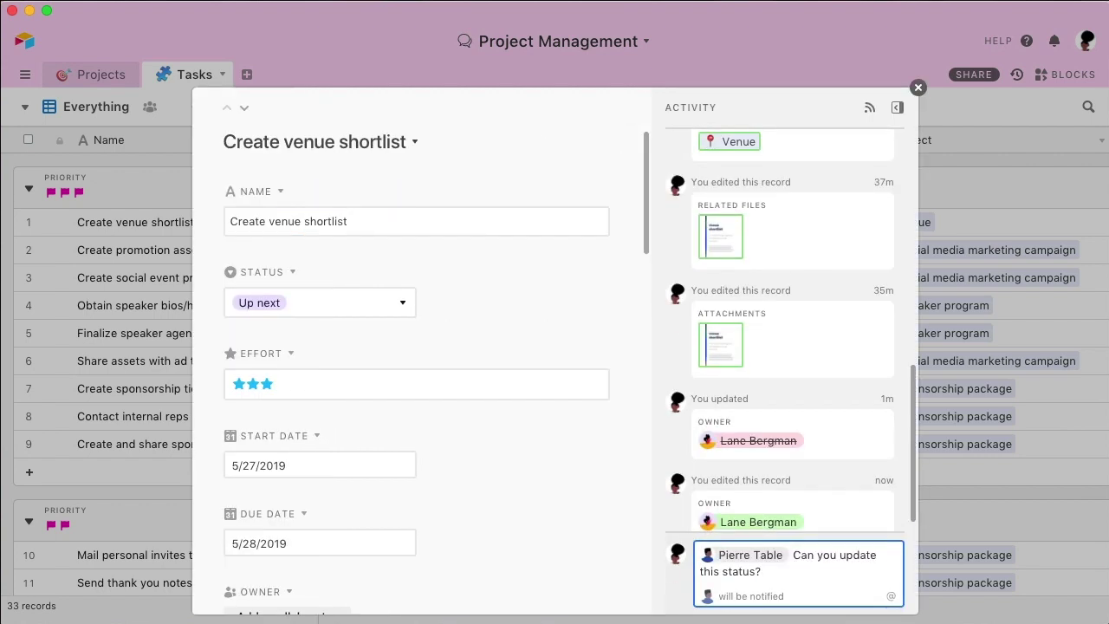
key(Return)
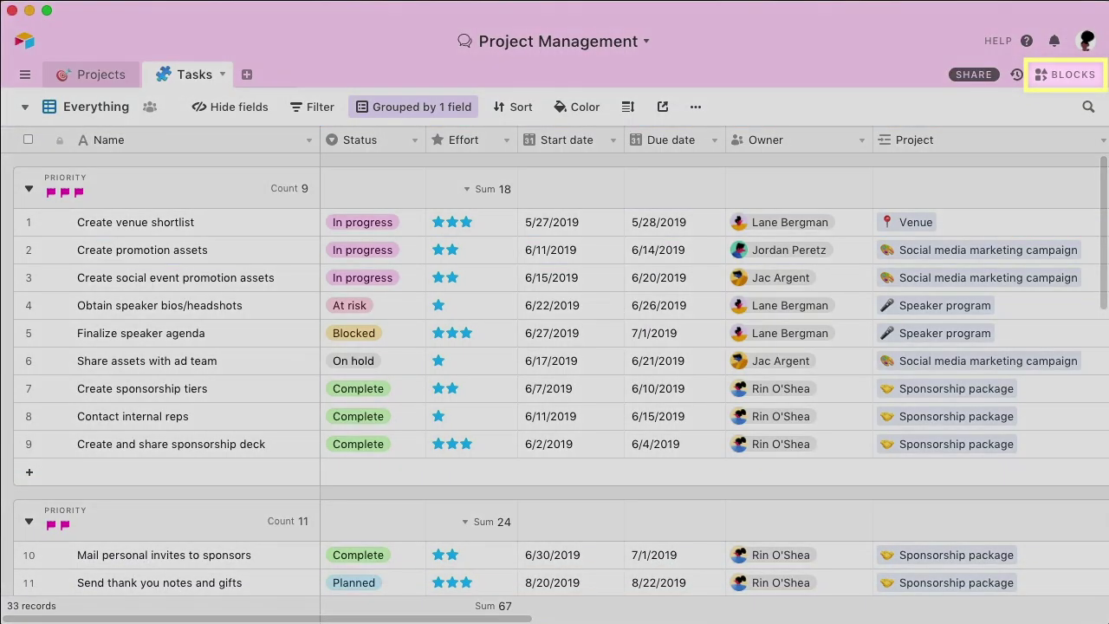
- Show the base's blocks and look through the Reporting dashboard, including its budget, countdown and chart blocks
click(1072, 76)
scroll(1104, 215, down, 5)
scroll(1104, 217, down, 2)
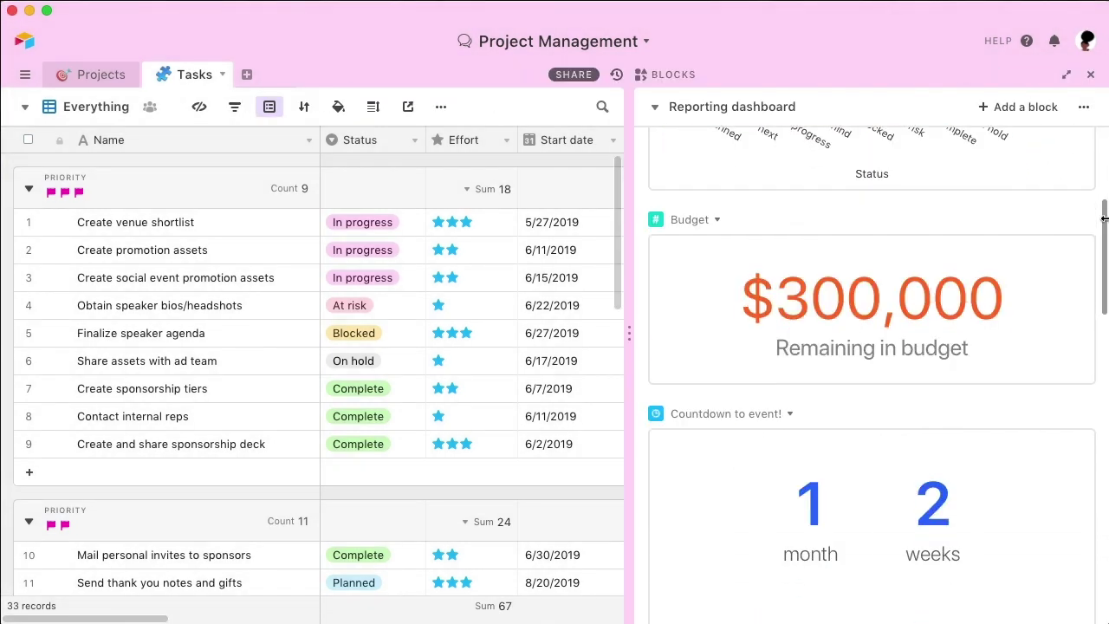
scroll(1104, 219, down, 7)
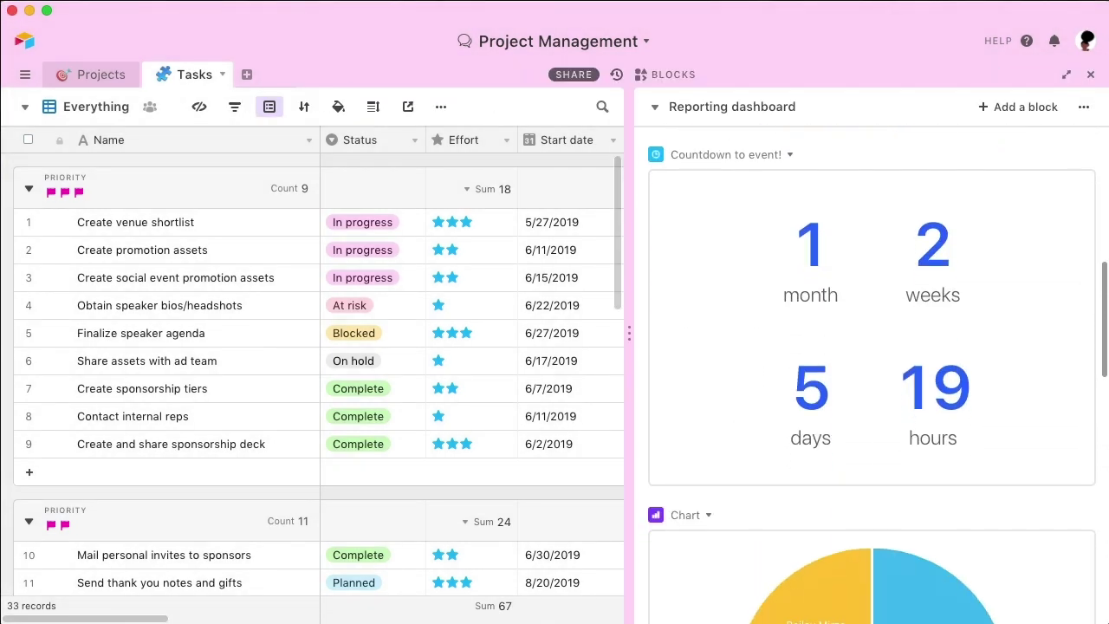
scroll(871, 375, down, 8)
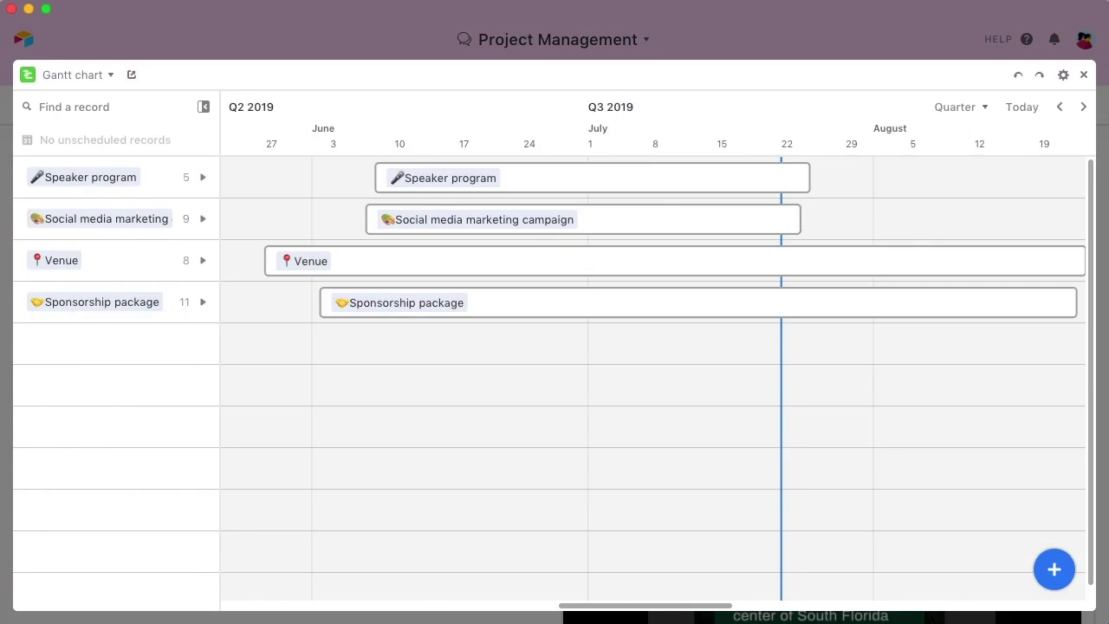
- Expand the Speaker program and Social media marketing campaign groups in the Gantt chart, and advance the Page designer status report to the next record
click(202, 190)
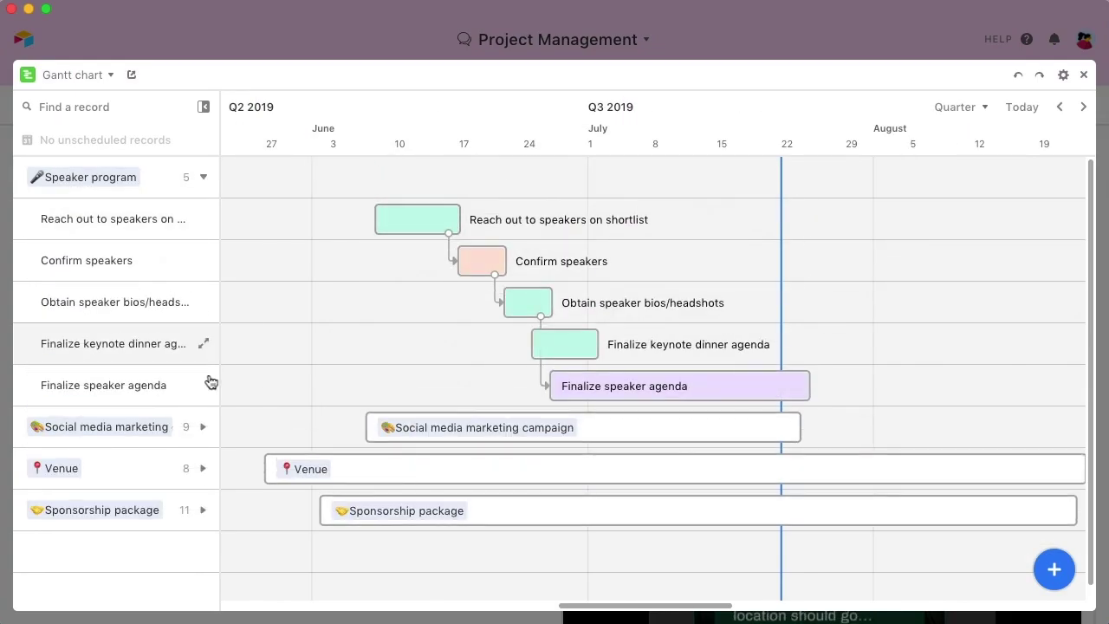
click(205, 427)
scroll(210, 428, down, 7)
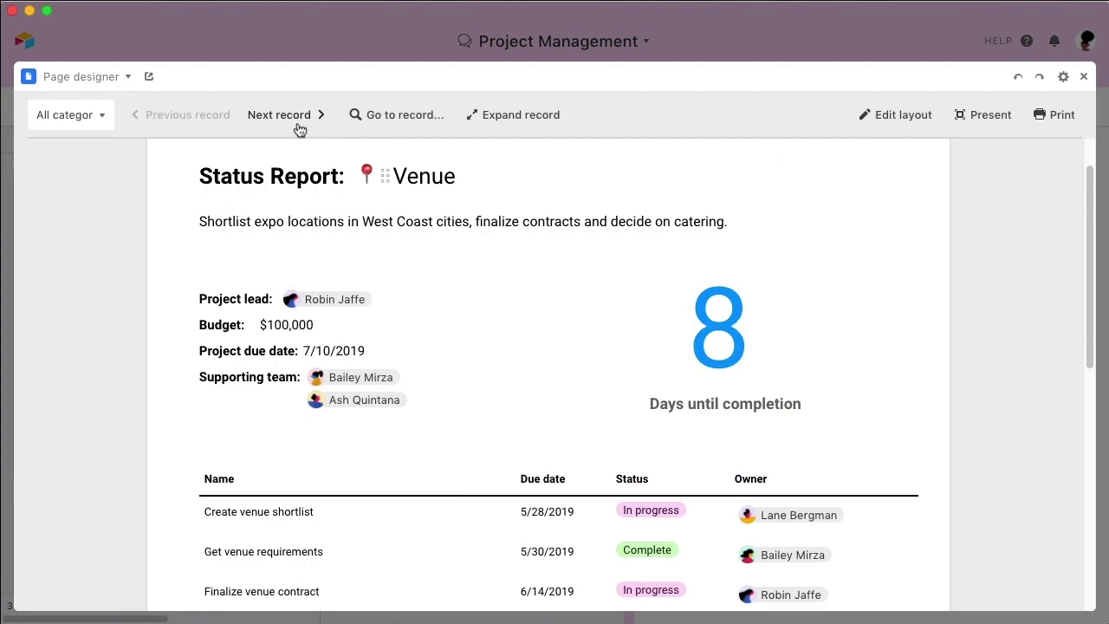
click(297, 123)
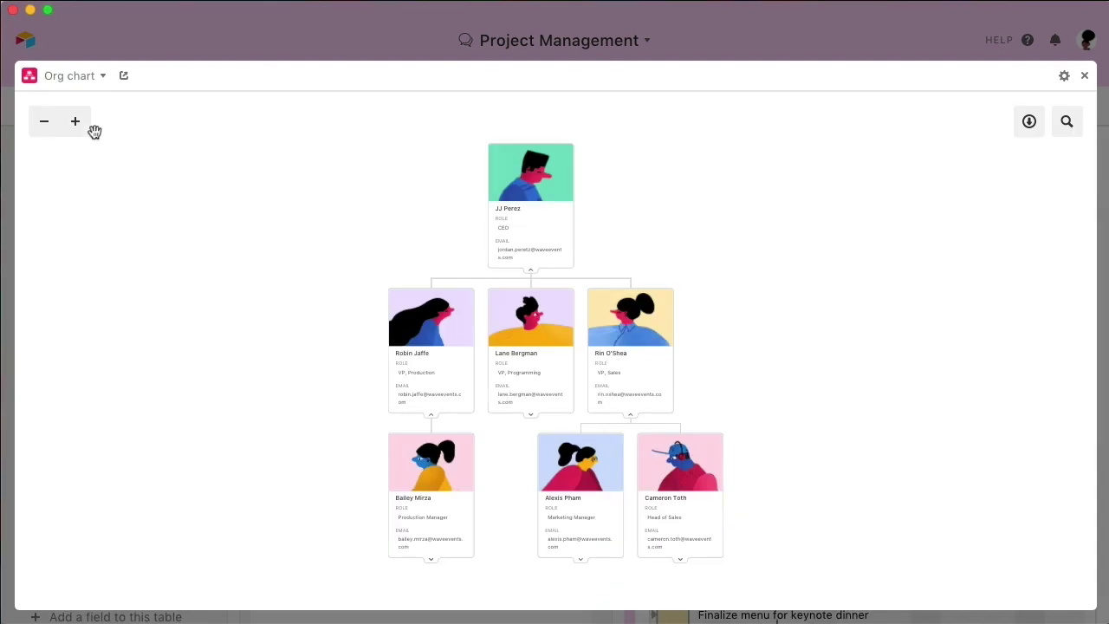
- Enlarge the org chart and expand the branch under the VP, Programming
click(86, 132)
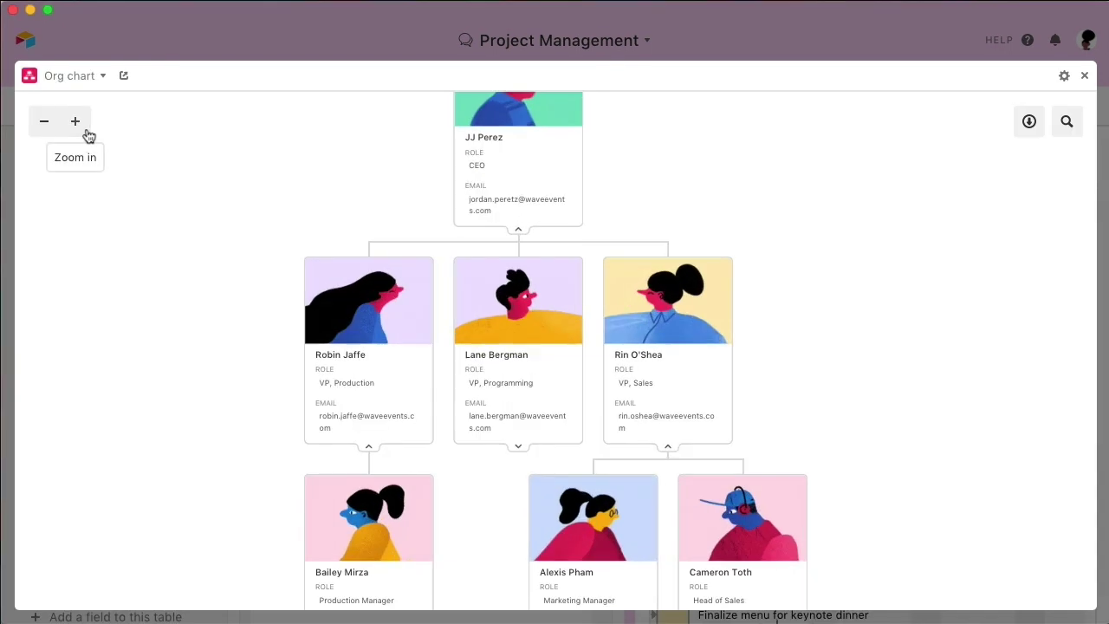
drag(158, 265, 156, 193)
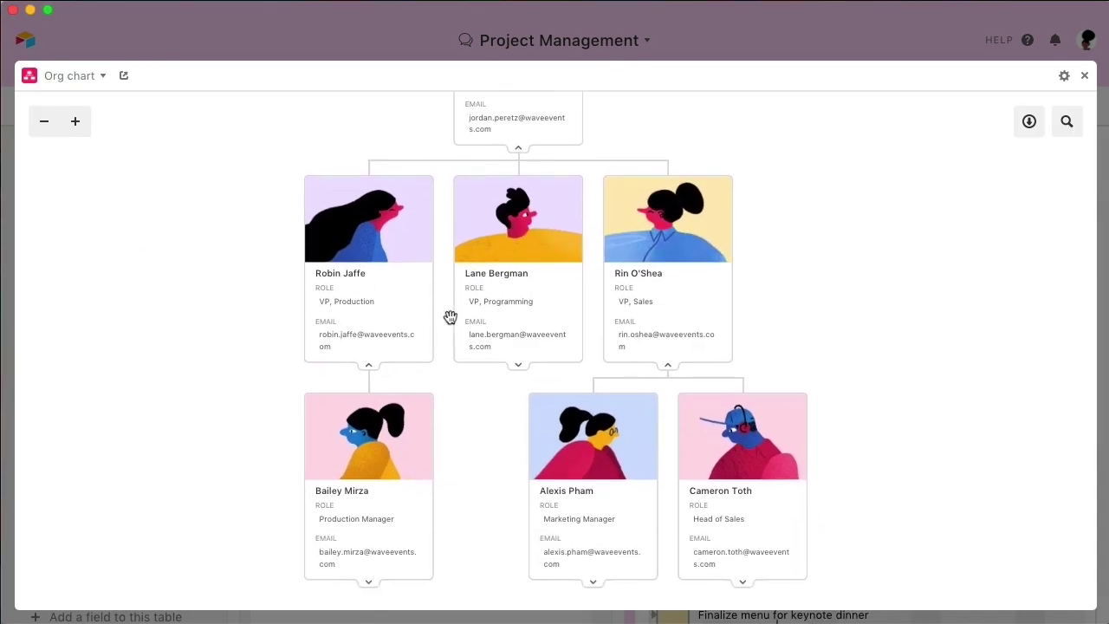
click(525, 367)
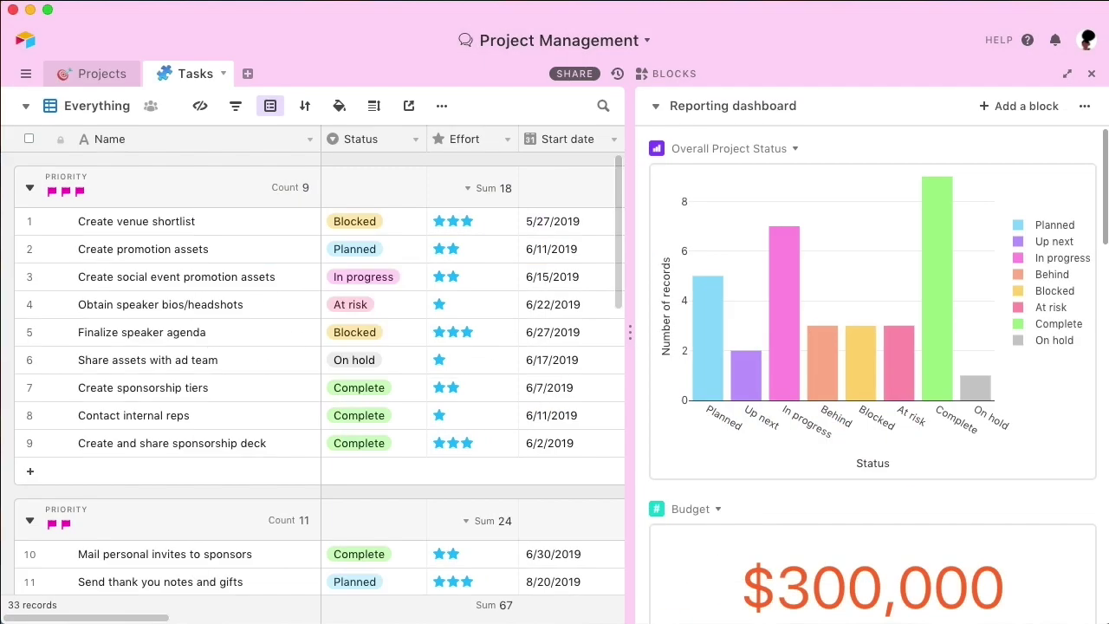
- Set the Status of the "Create promotion assets" task to Up next beside the Overall Project Status chart
click(401, 257)
click(403, 259)
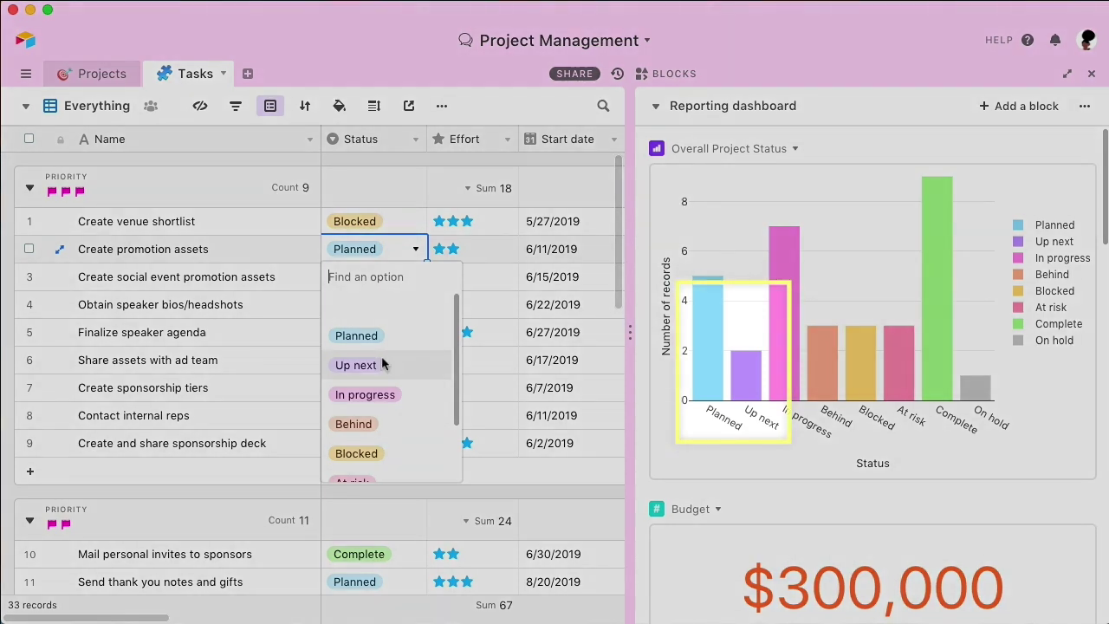
click(384, 365)
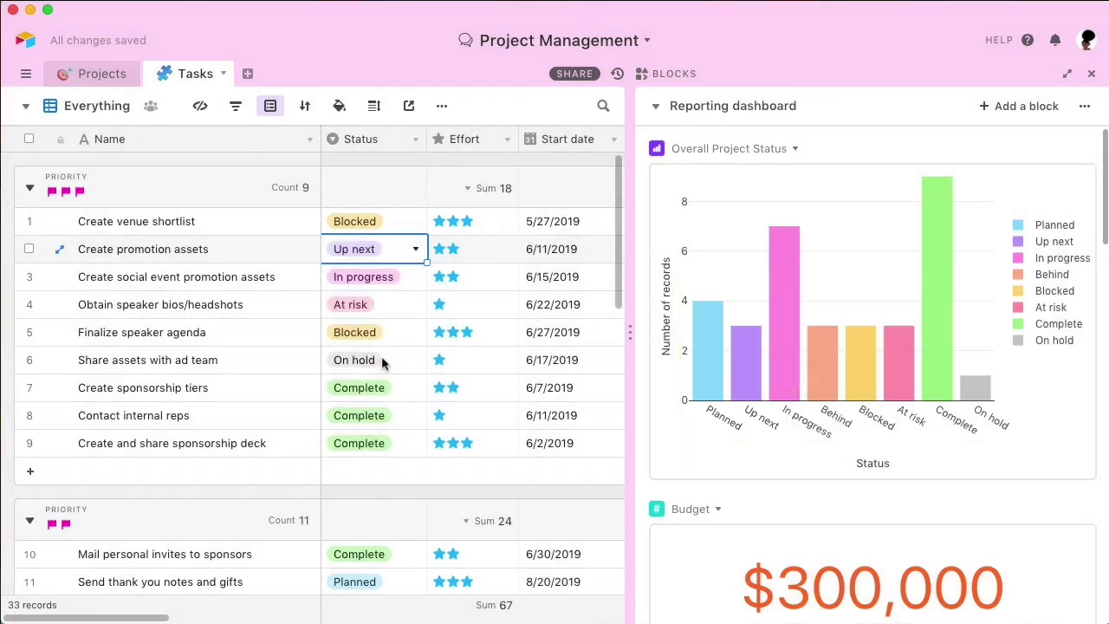
- Switch to the Planning dashboard and look through its org chart, Gantt chart, embed, map and batch update blocks
click(660, 107)
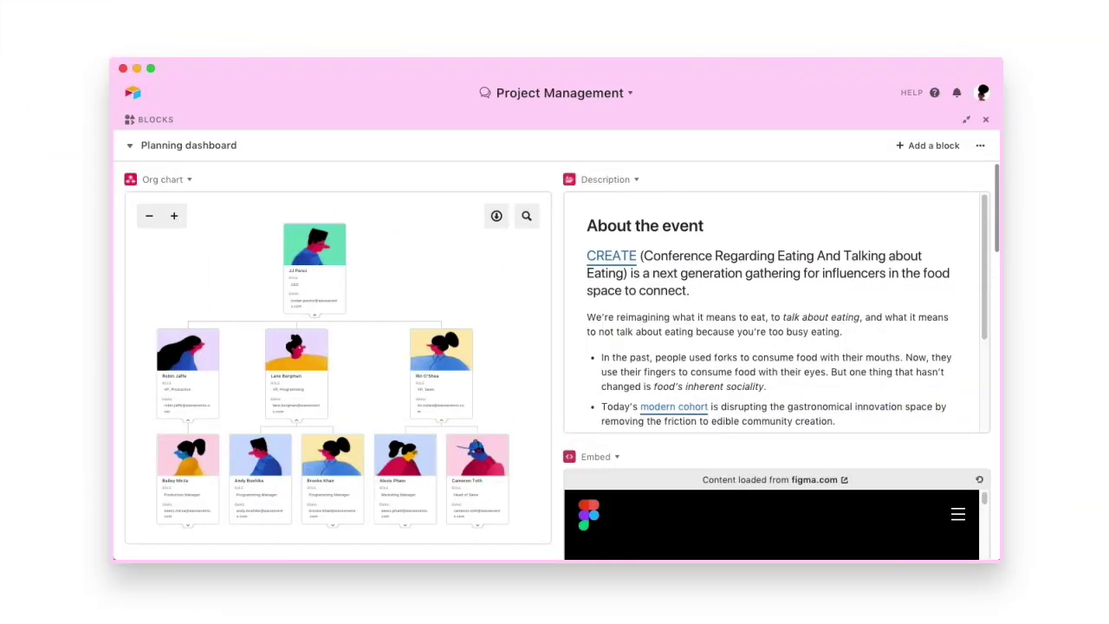
scroll(557, 361, down, 5)
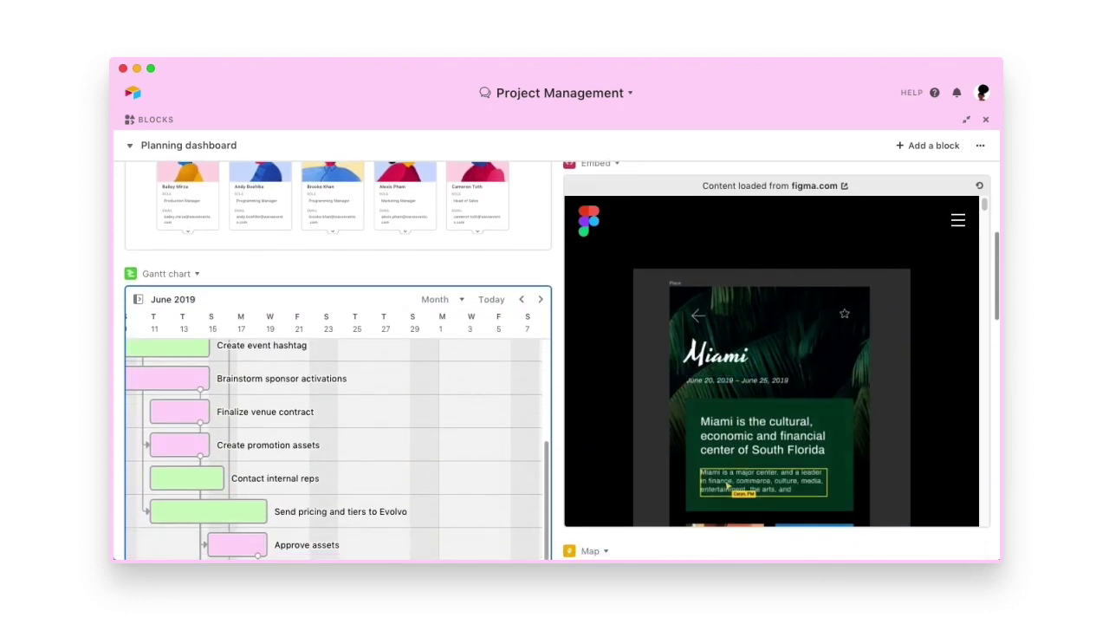
scroll(557, 362, down, 4)
scroll(557, 361, down, 3)
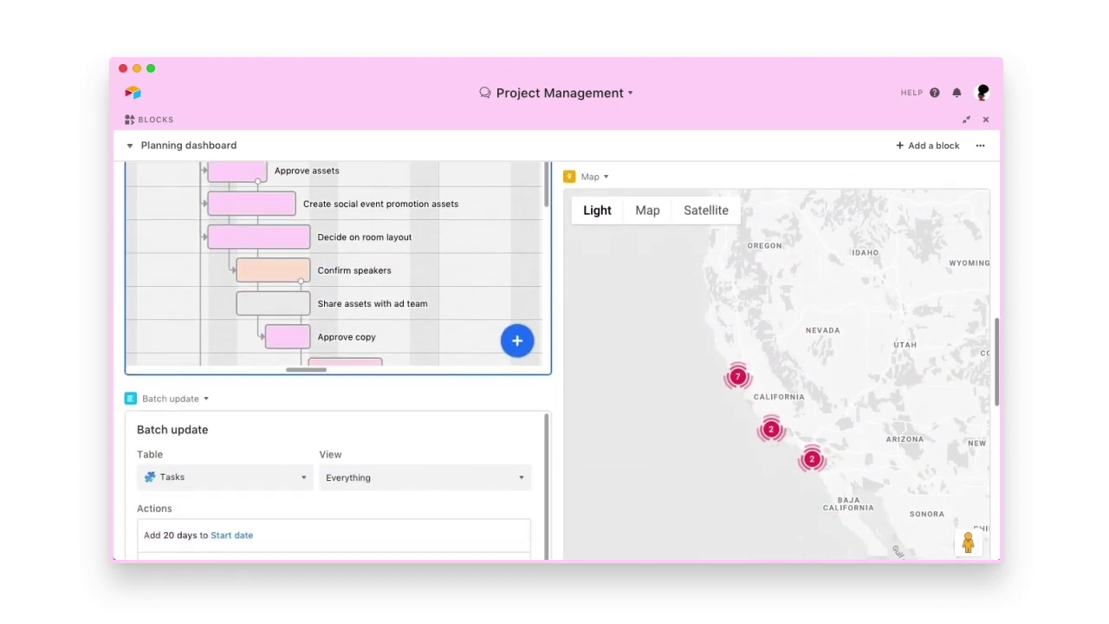